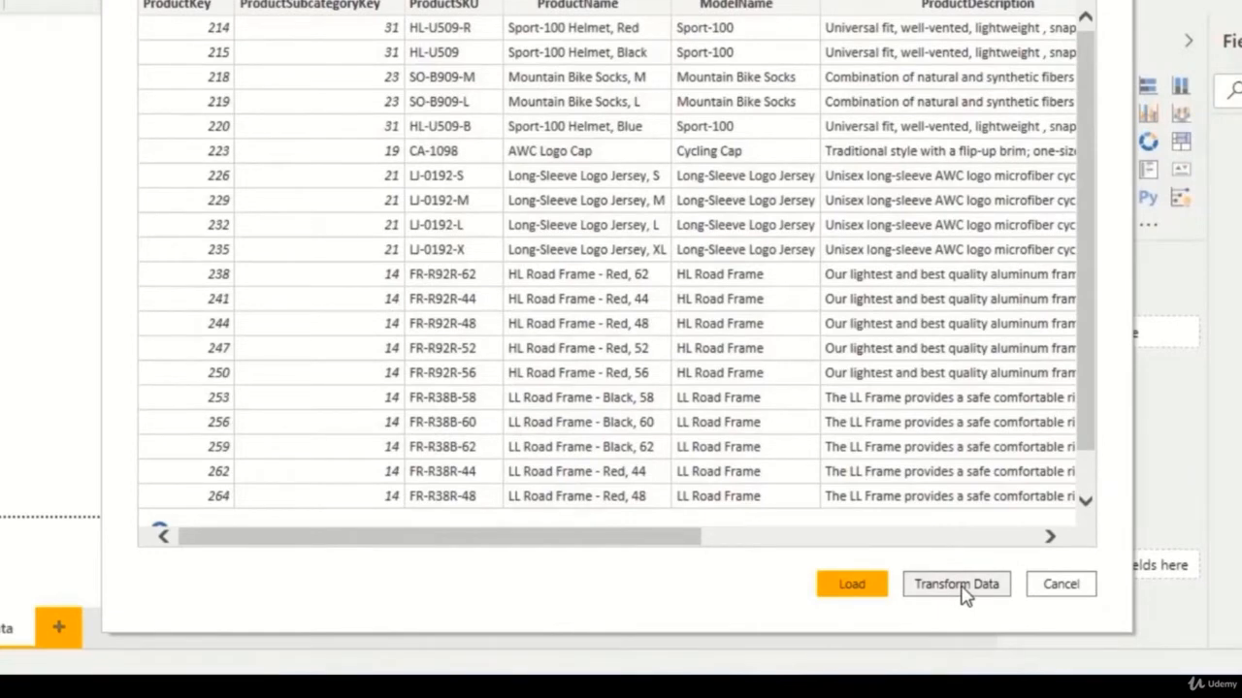
Step: Open the previewed product data for transformation in the Power Query Editor instead of loading it directly
click(963, 594)
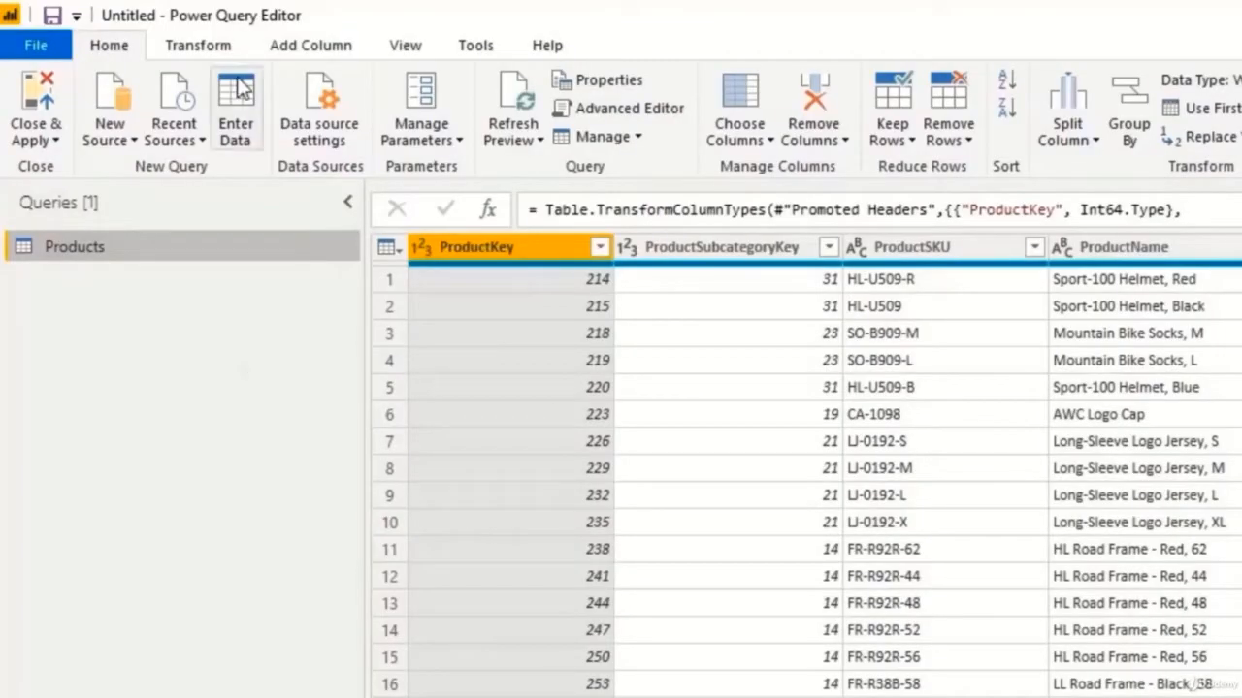
click(208, 48)
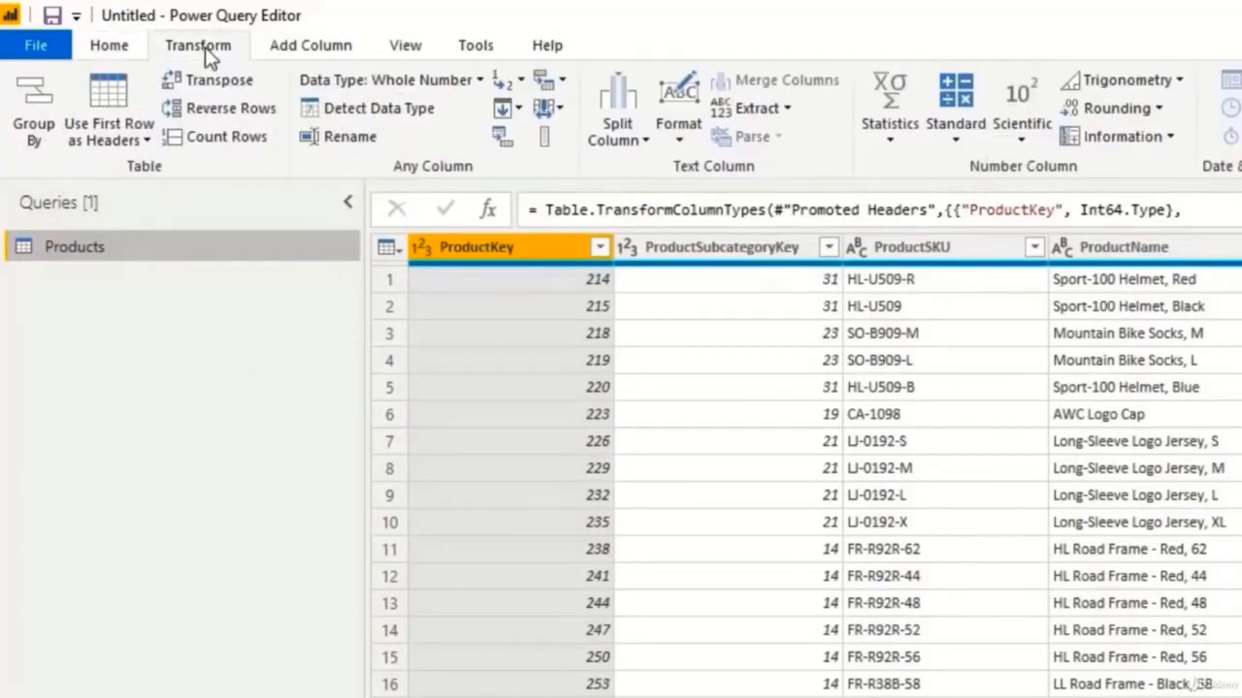
click(306, 48)
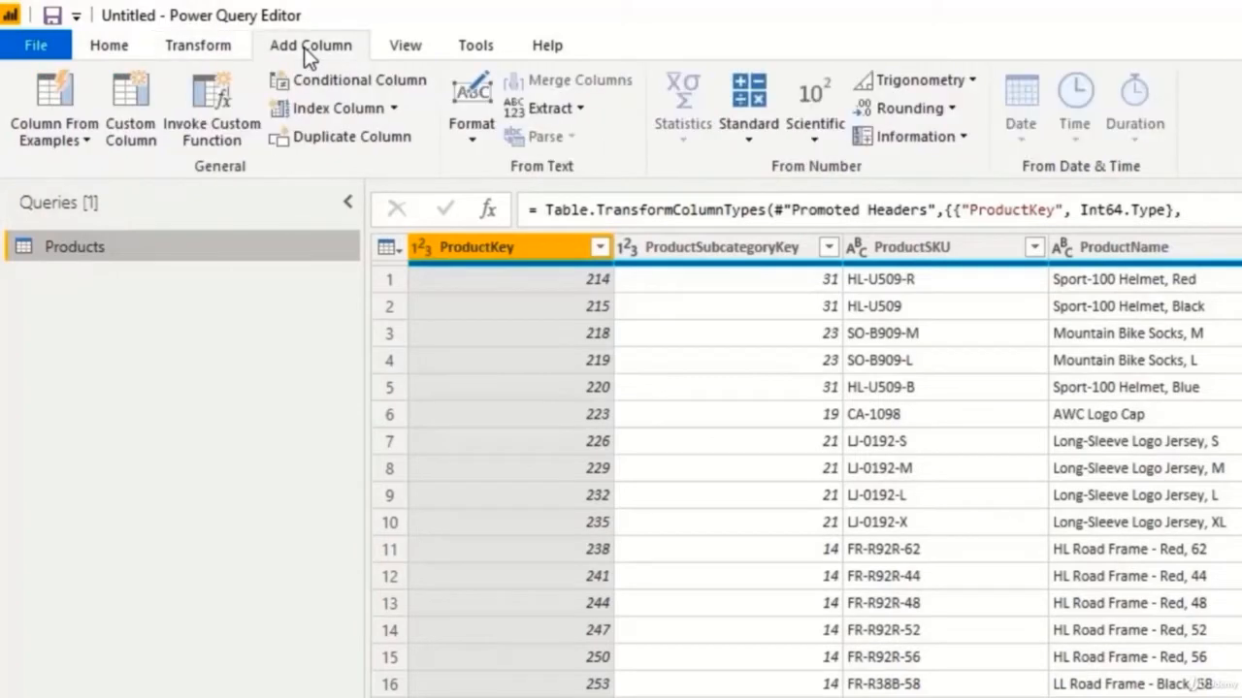
click(425, 48)
click(473, 53)
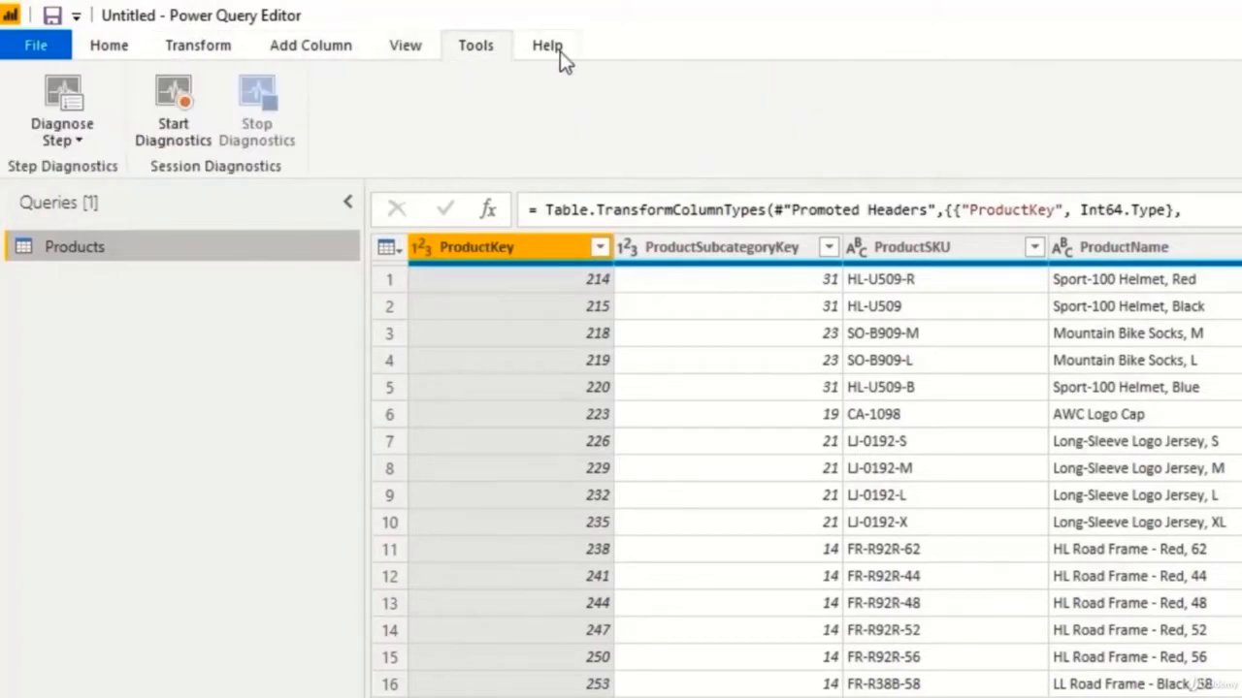
click(111, 49)
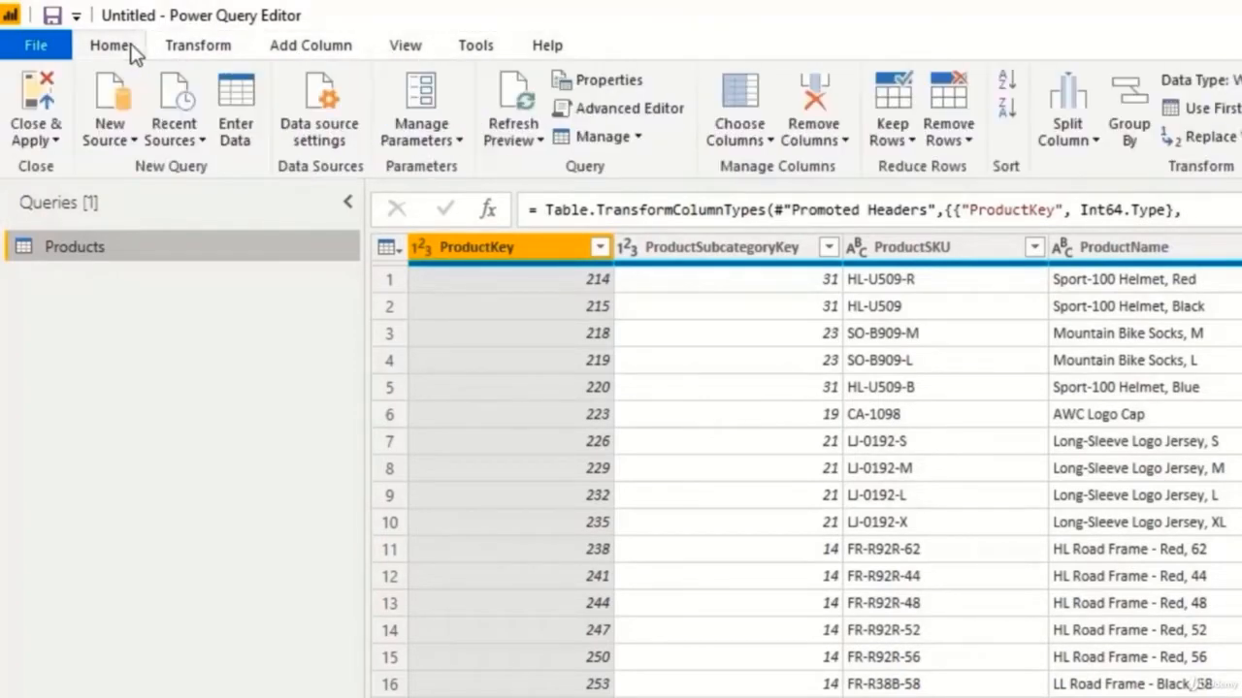
click(46, 54)
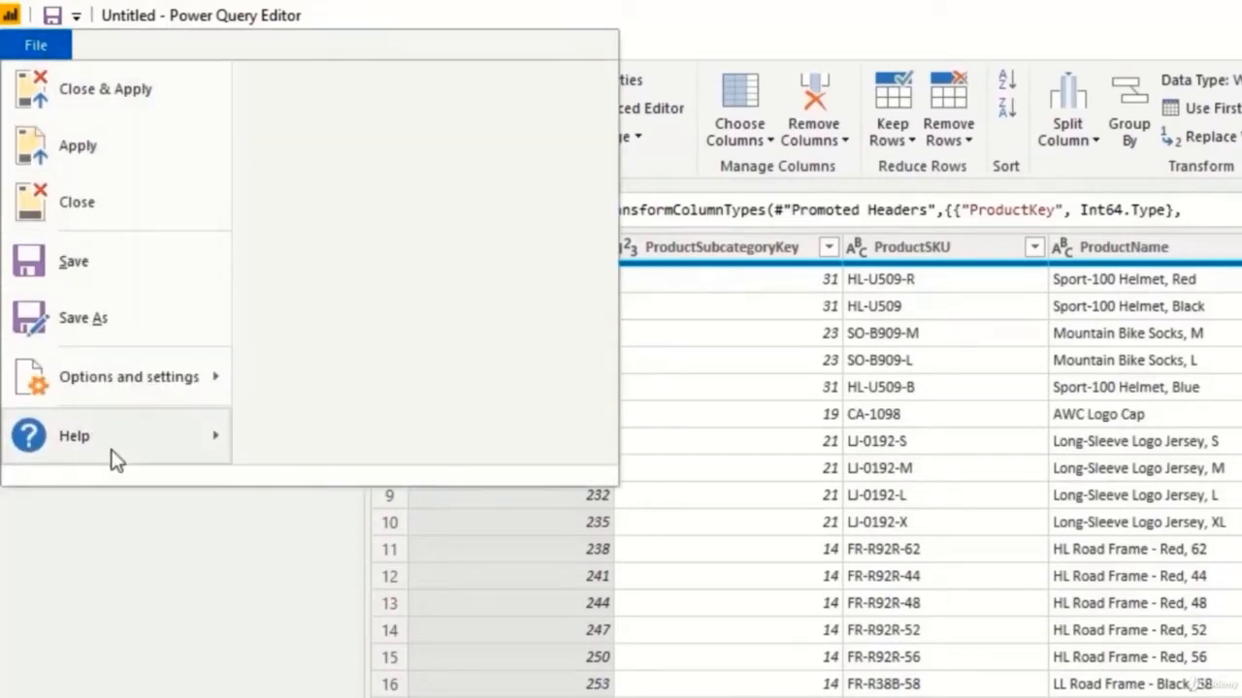
click(137, 556)
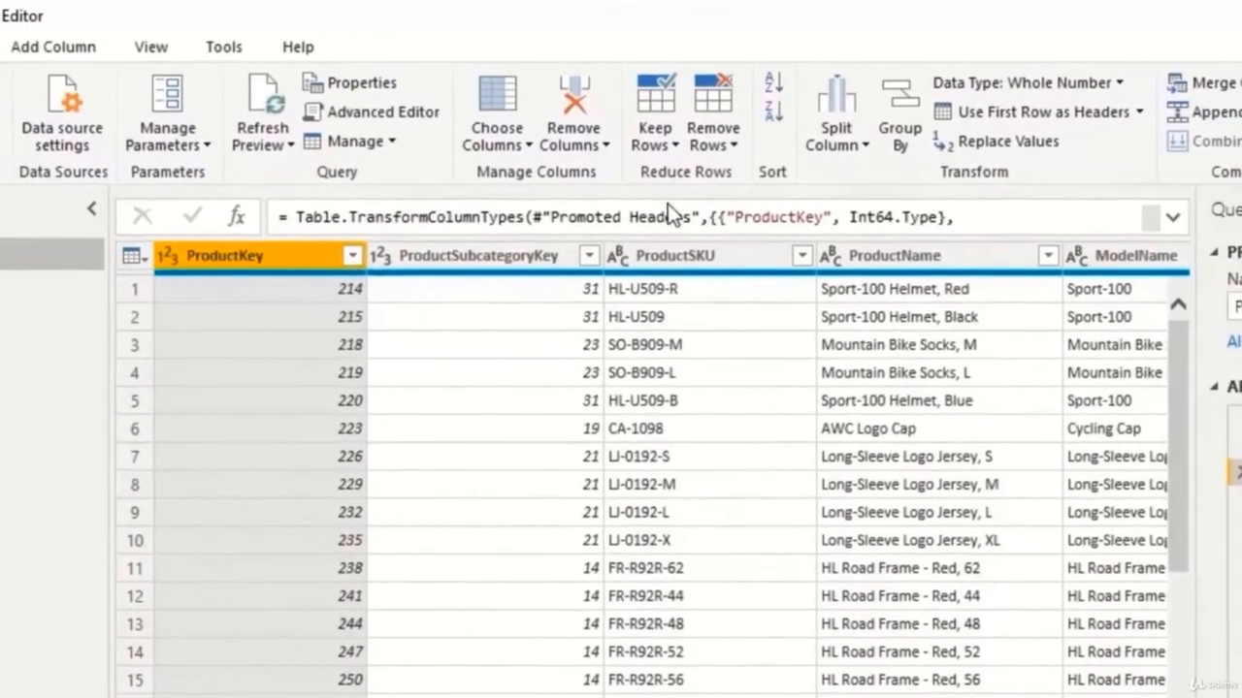
Step: Expand the formula bar to read the full Changed Type formula of the Products query, and collapse it again
click(1169, 219)
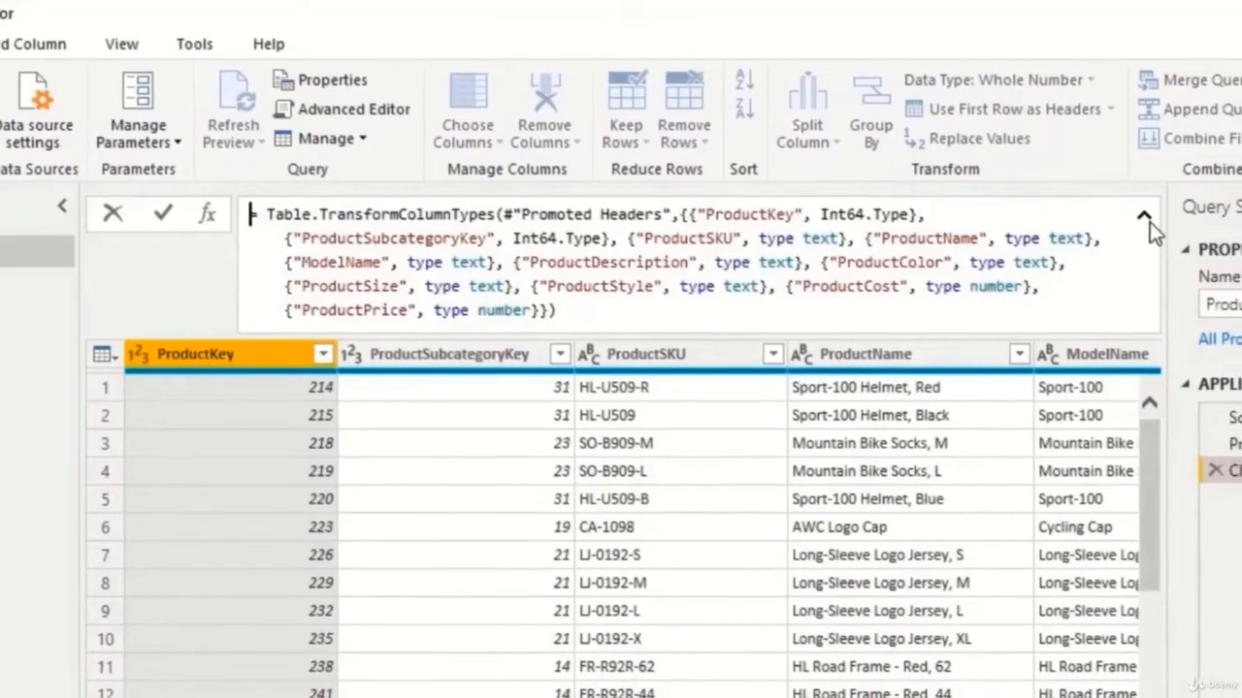
click(1171, 222)
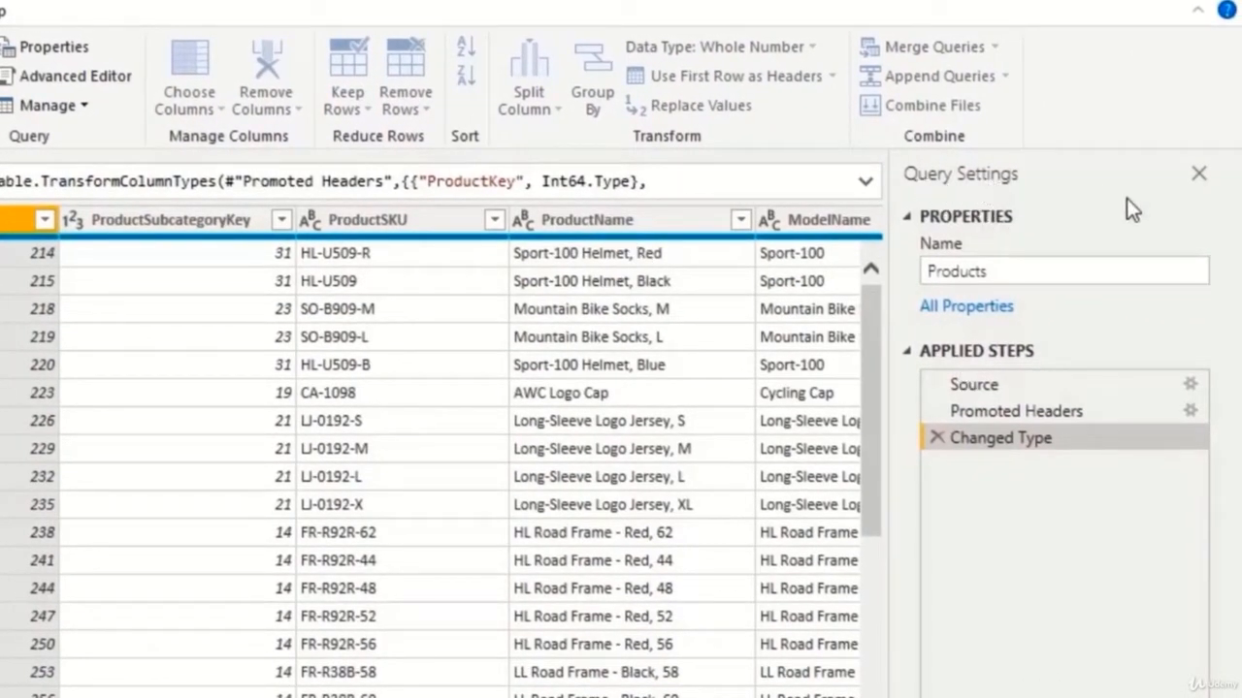
click(1026, 272)
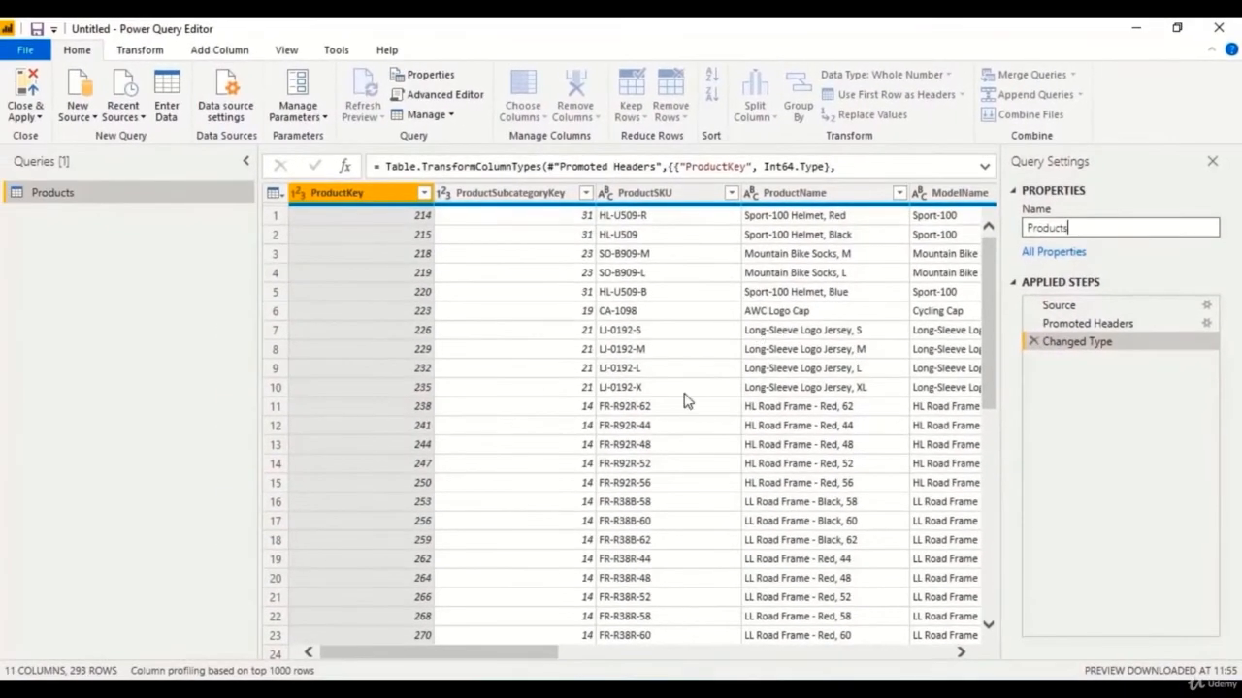
Step: Remove the ProductSize column from the Products query
drag(558, 657, 923, 664)
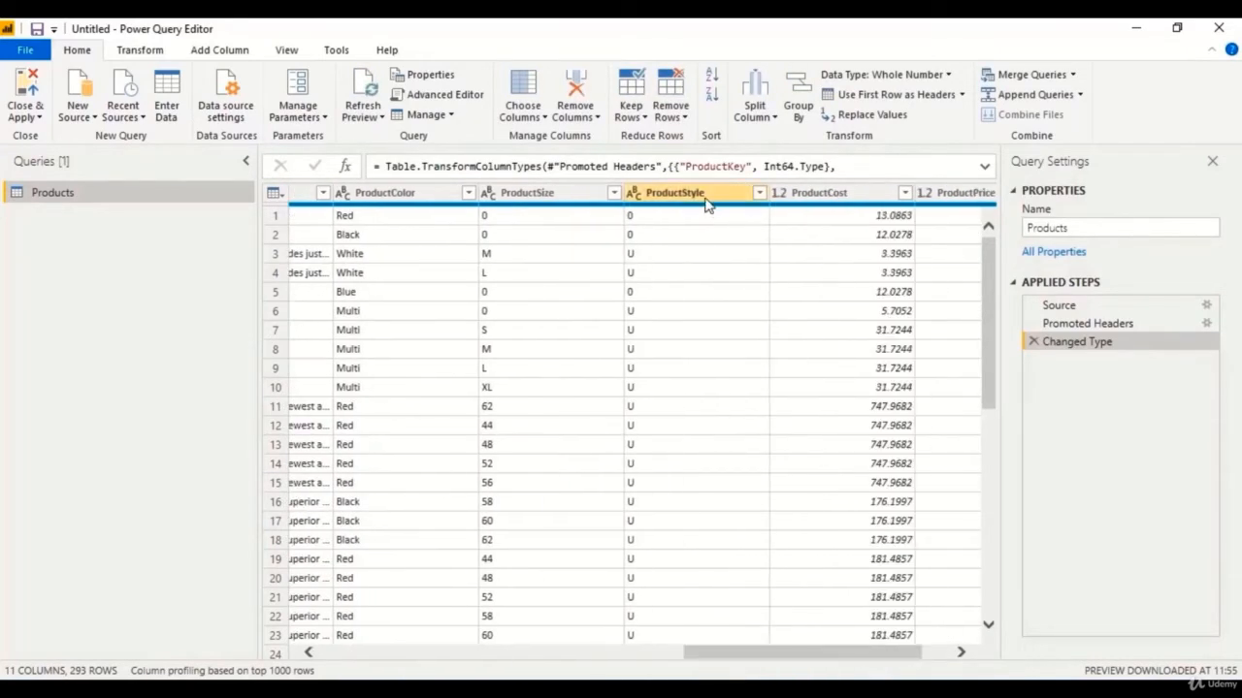
click(578, 206)
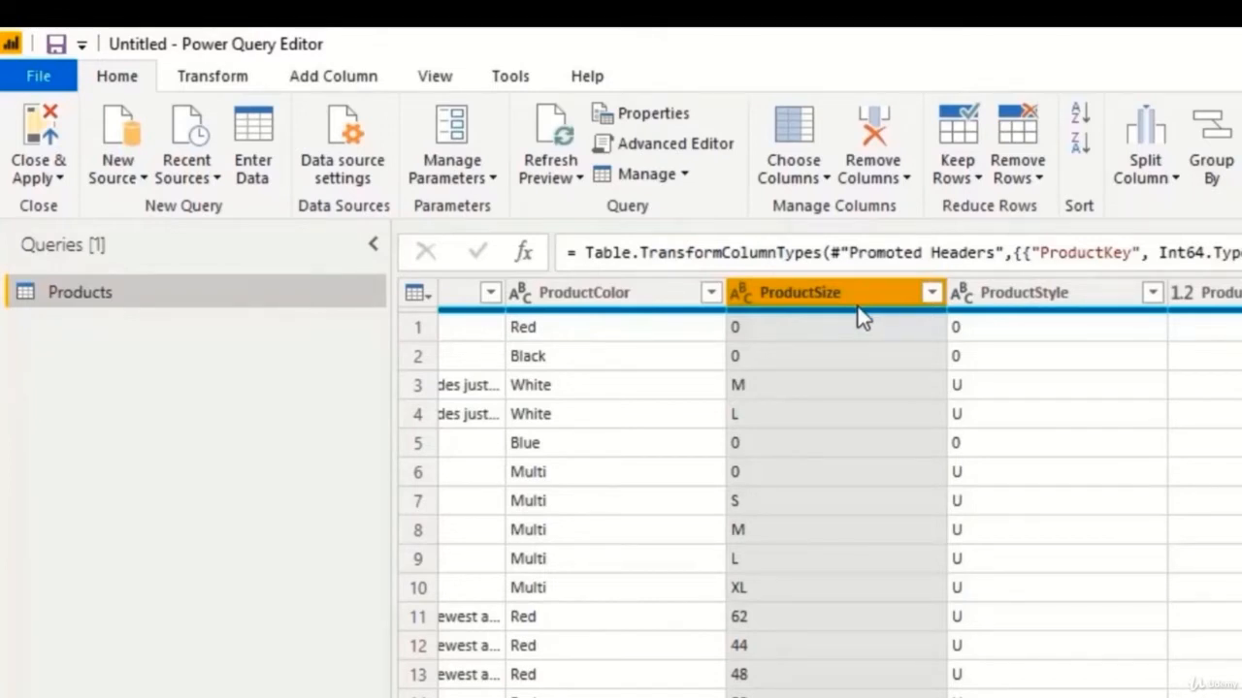
click(904, 175)
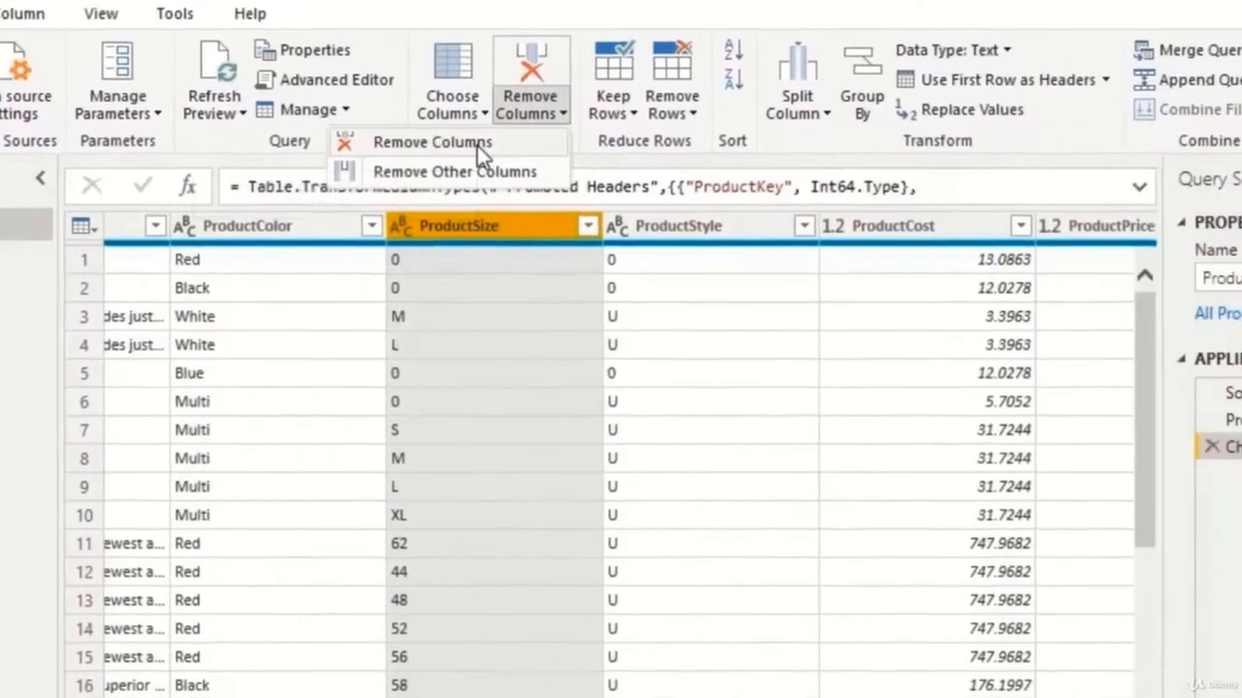
click(478, 145)
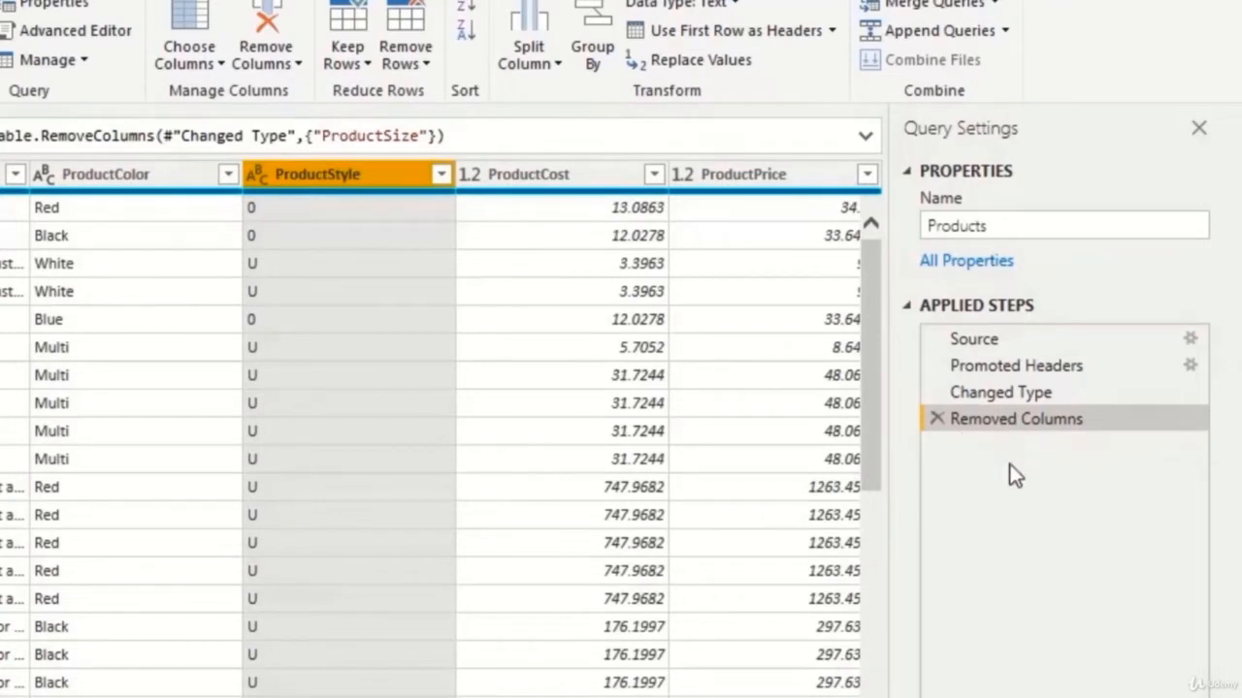
Step: Delete the Removed Columns step from the applied steps of the Products query
click(937, 419)
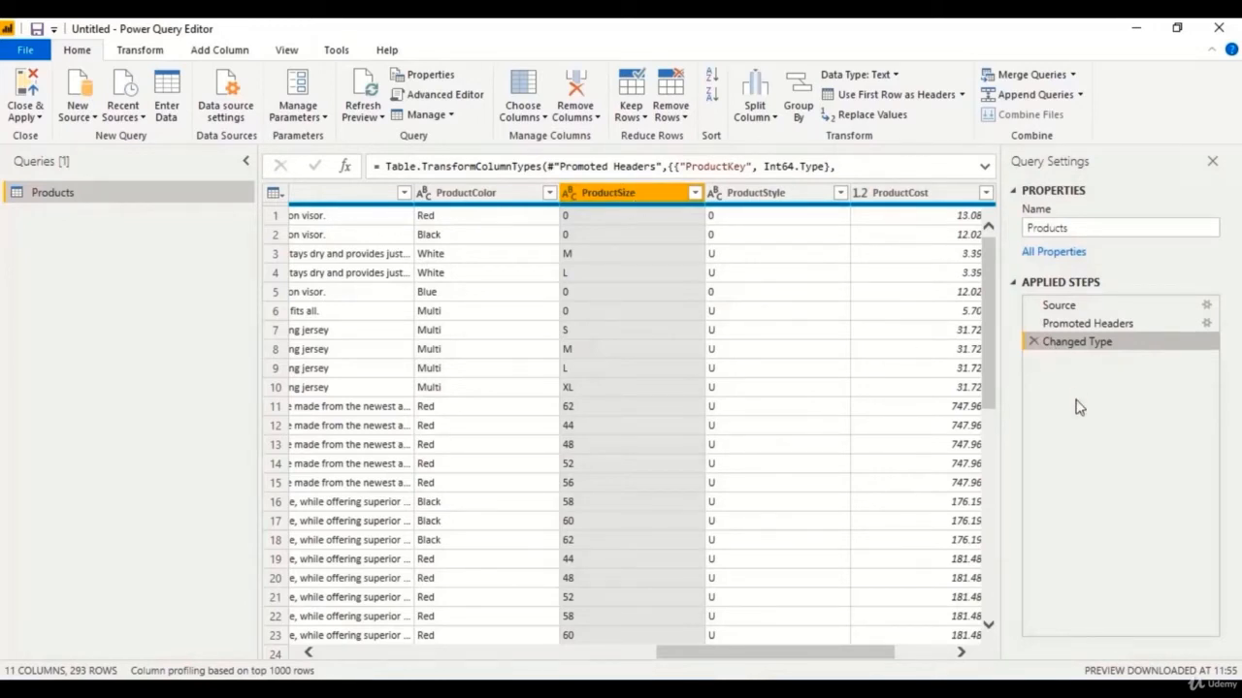
drag(679, 660, 320, 656)
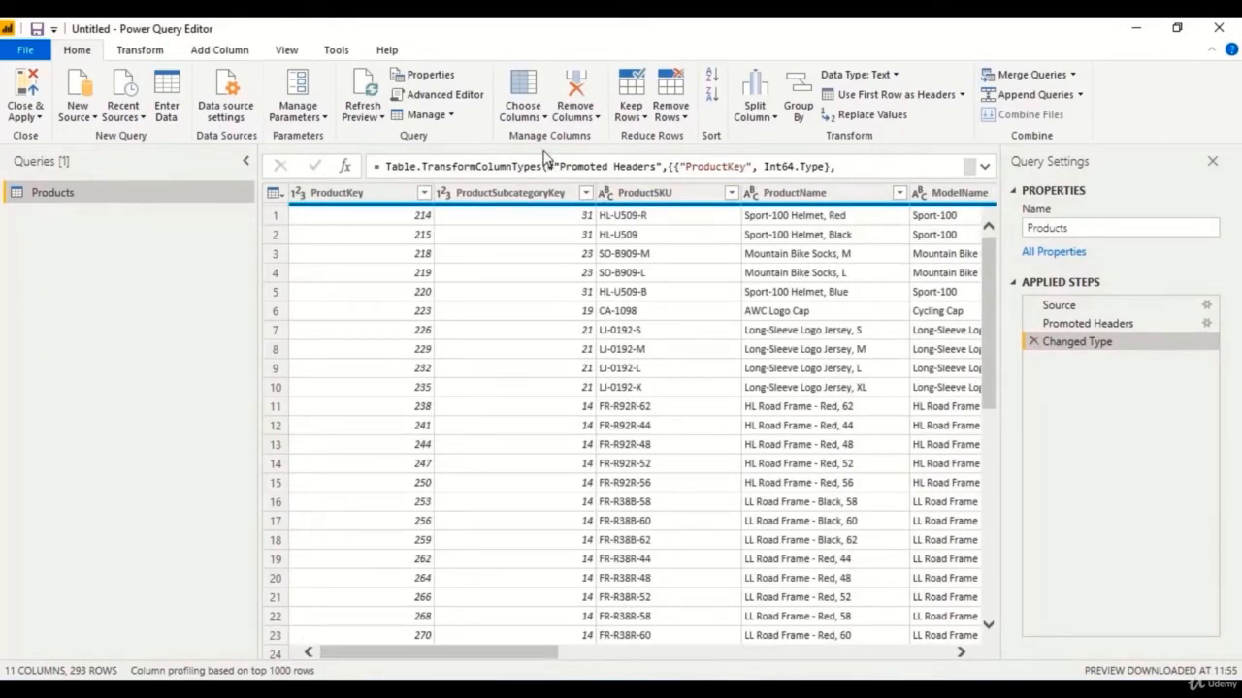
click(595, 123)
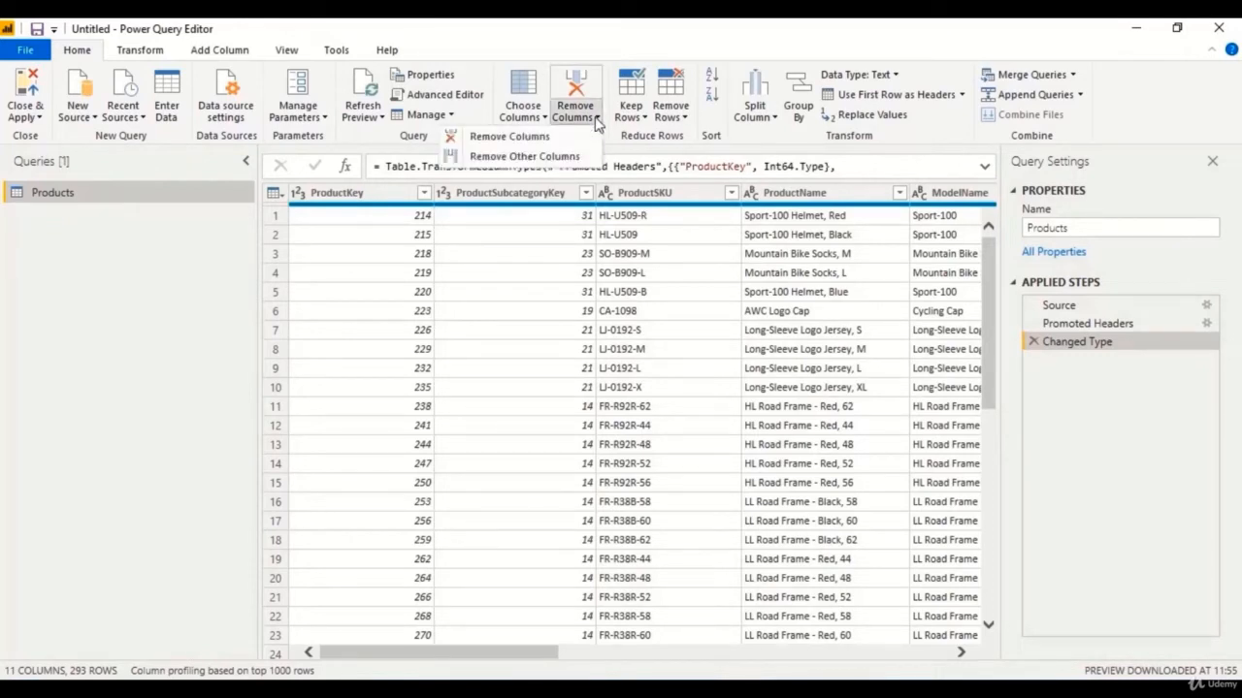
click(541, 117)
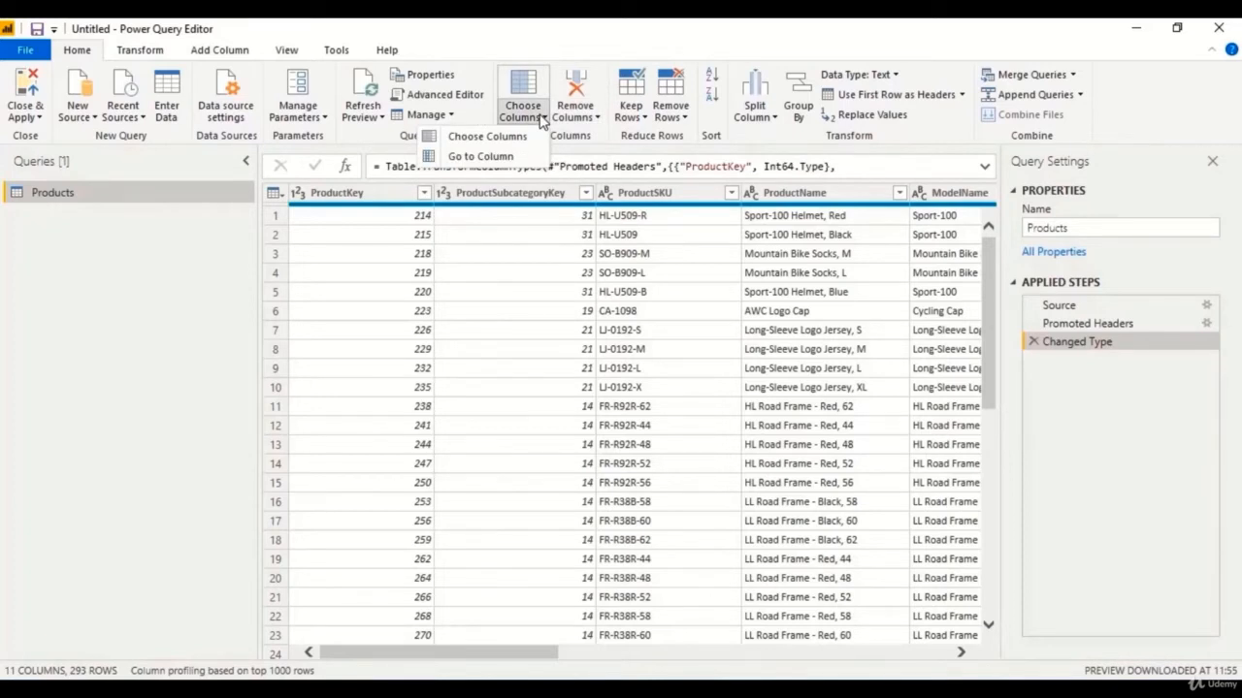
click(142, 348)
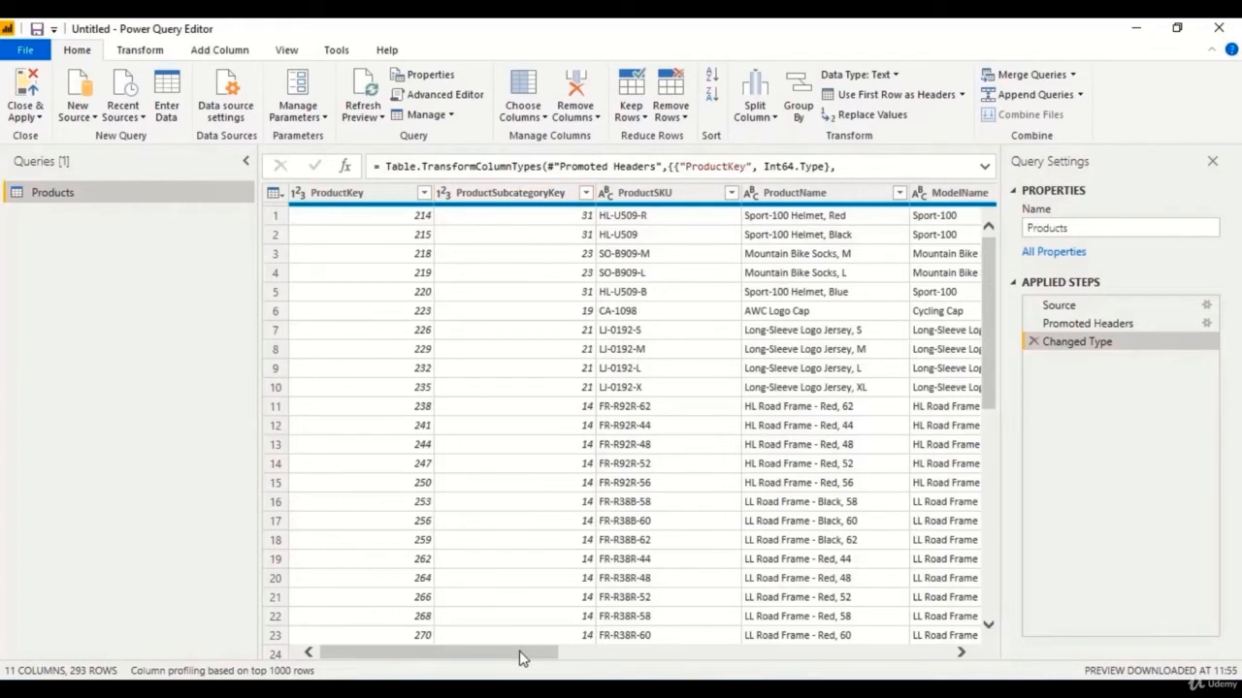
drag(521, 658, 493, 666)
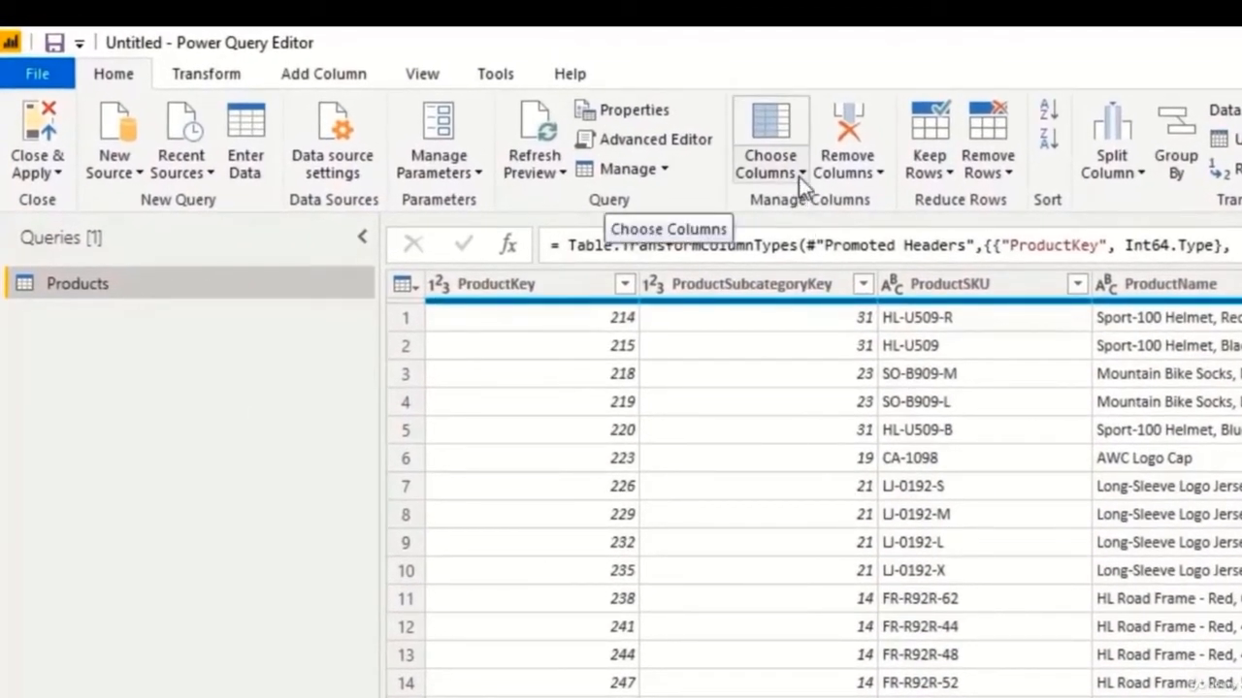
Step: Use Choose Columns to keep only the ProductName and ProductPrice columns in the Products query
click(802, 174)
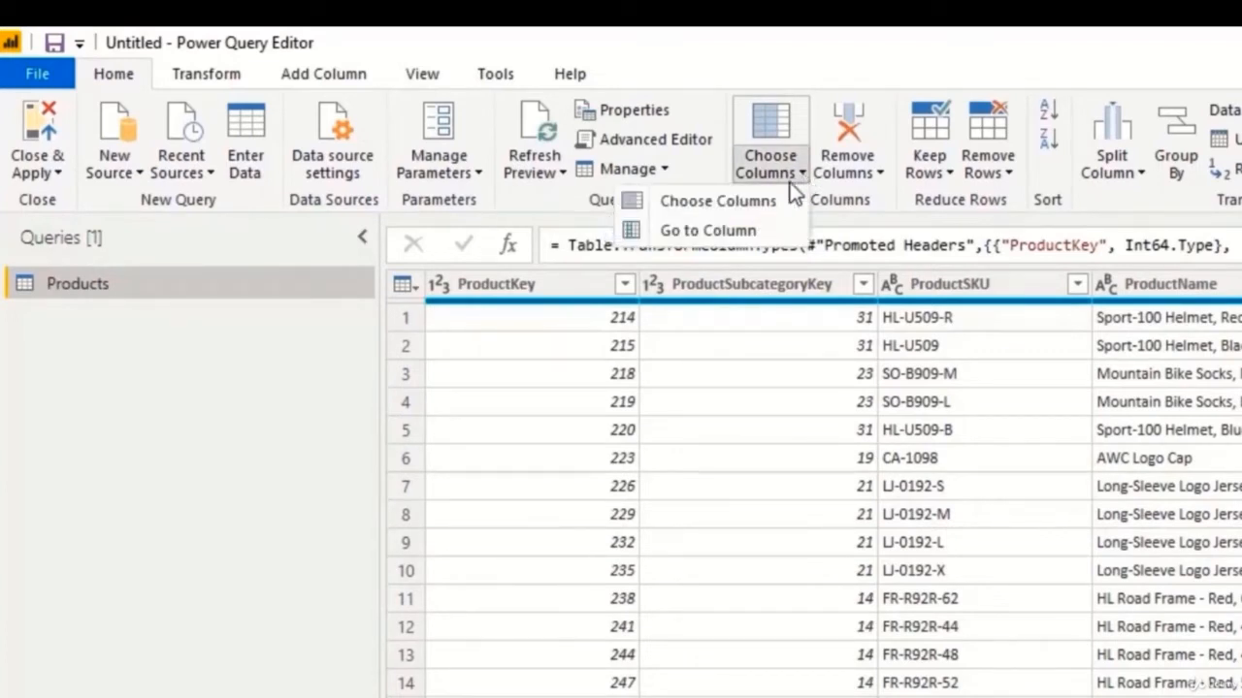
click(784, 201)
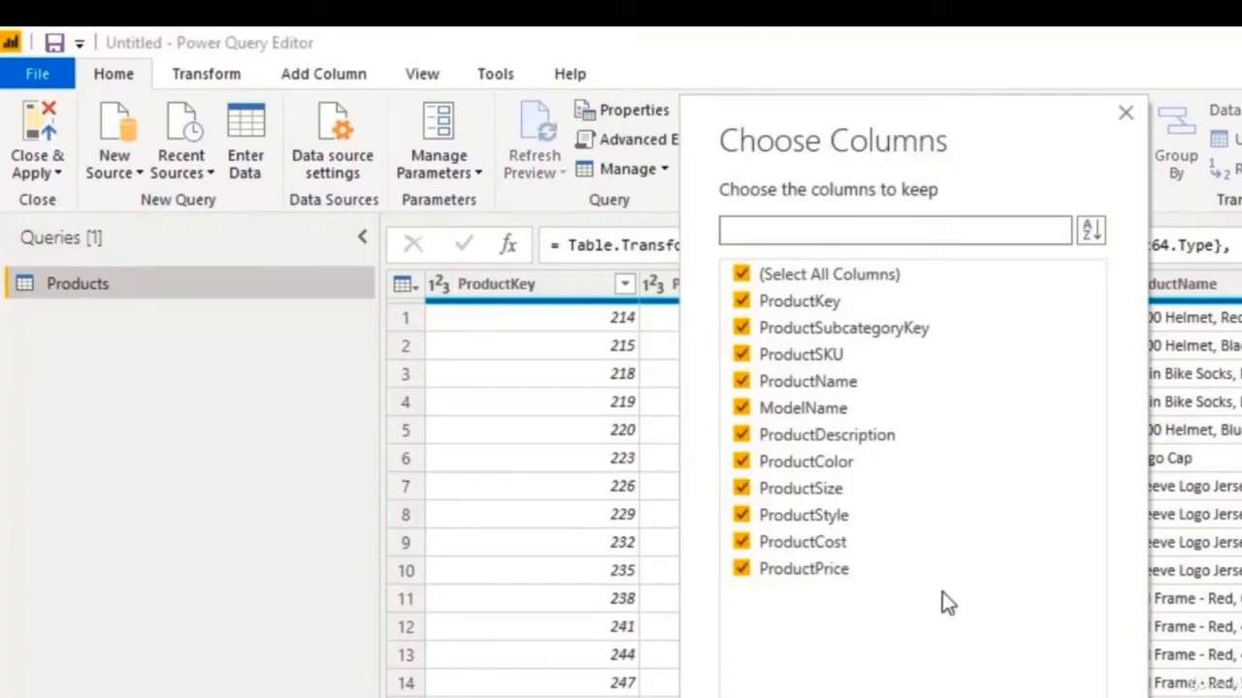
click(742, 274)
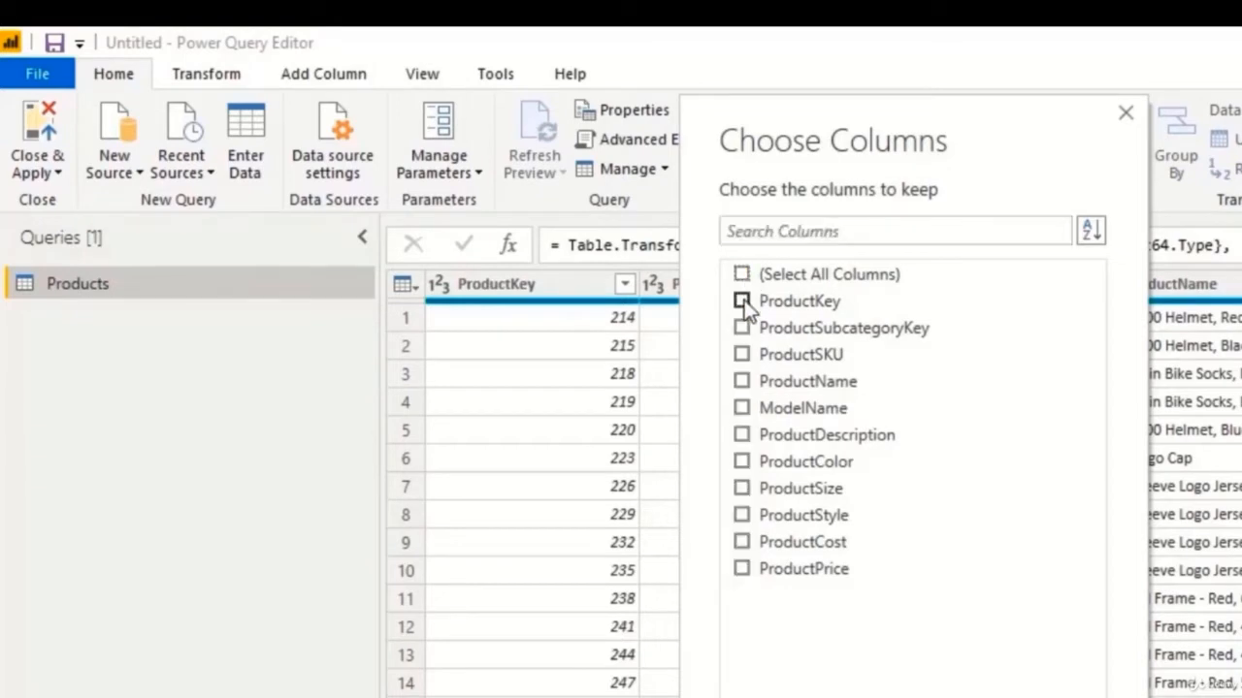
click(742, 382)
click(742, 570)
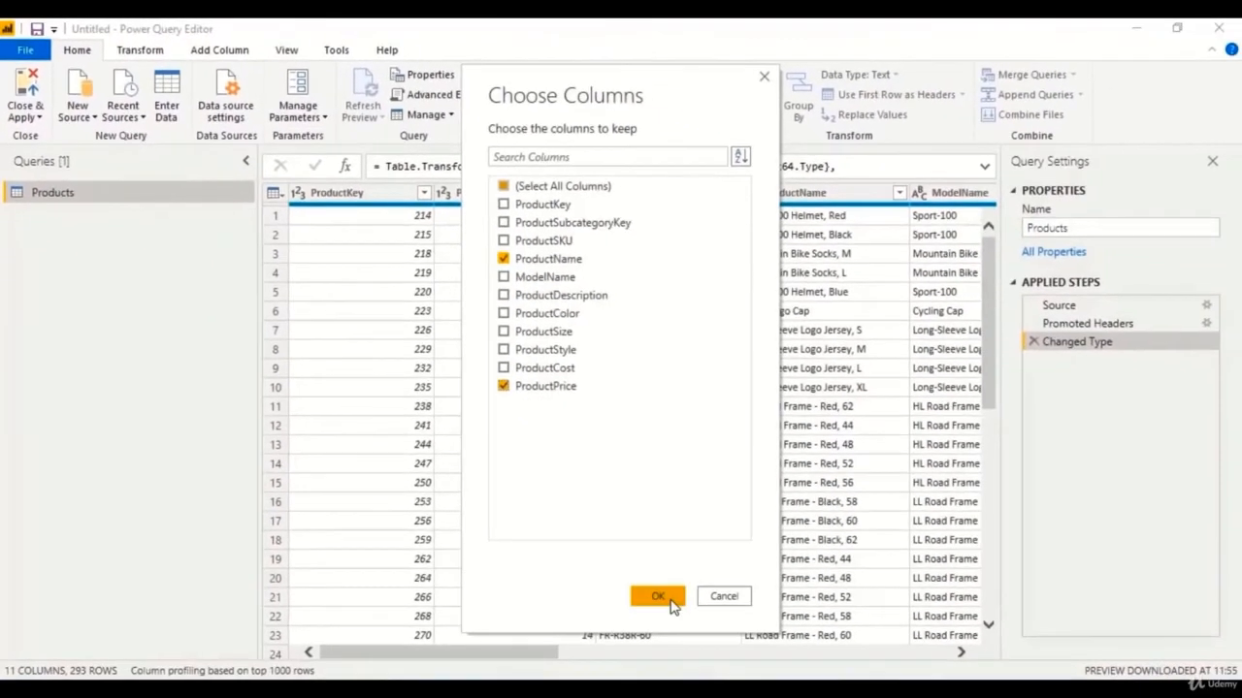
click(982, 697)
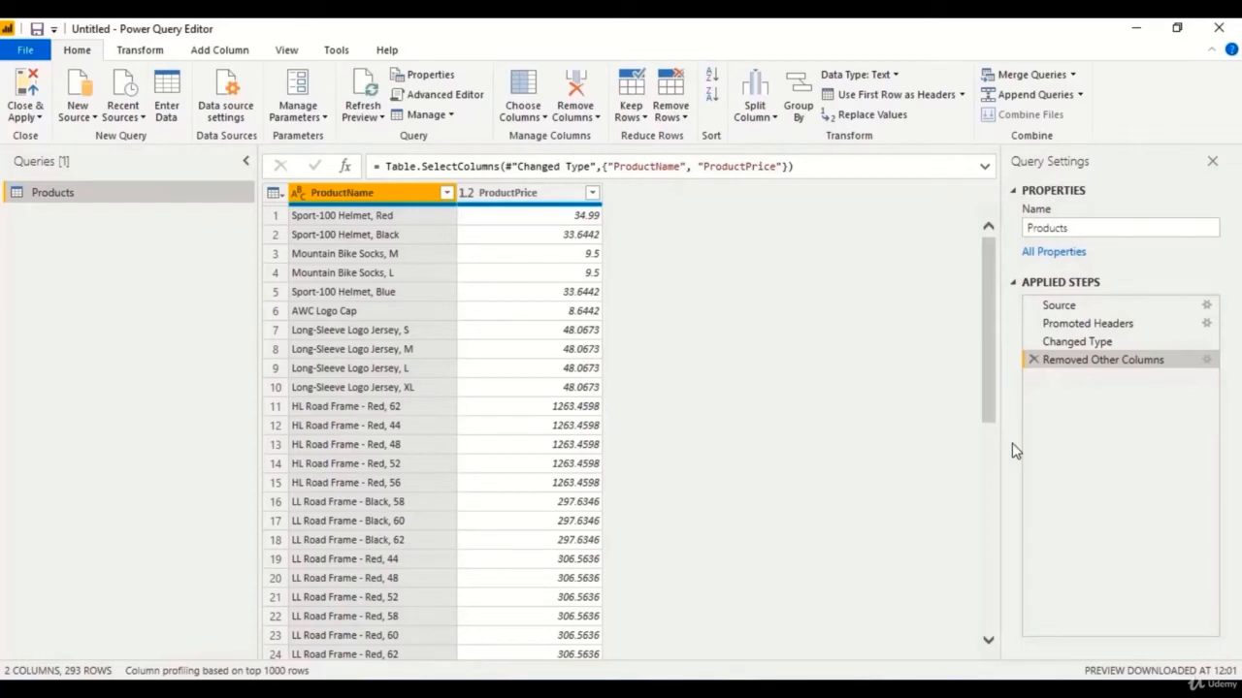
Step: Delete the Removed Other Columns step from the applied steps of the Products query
click(1034, 360)
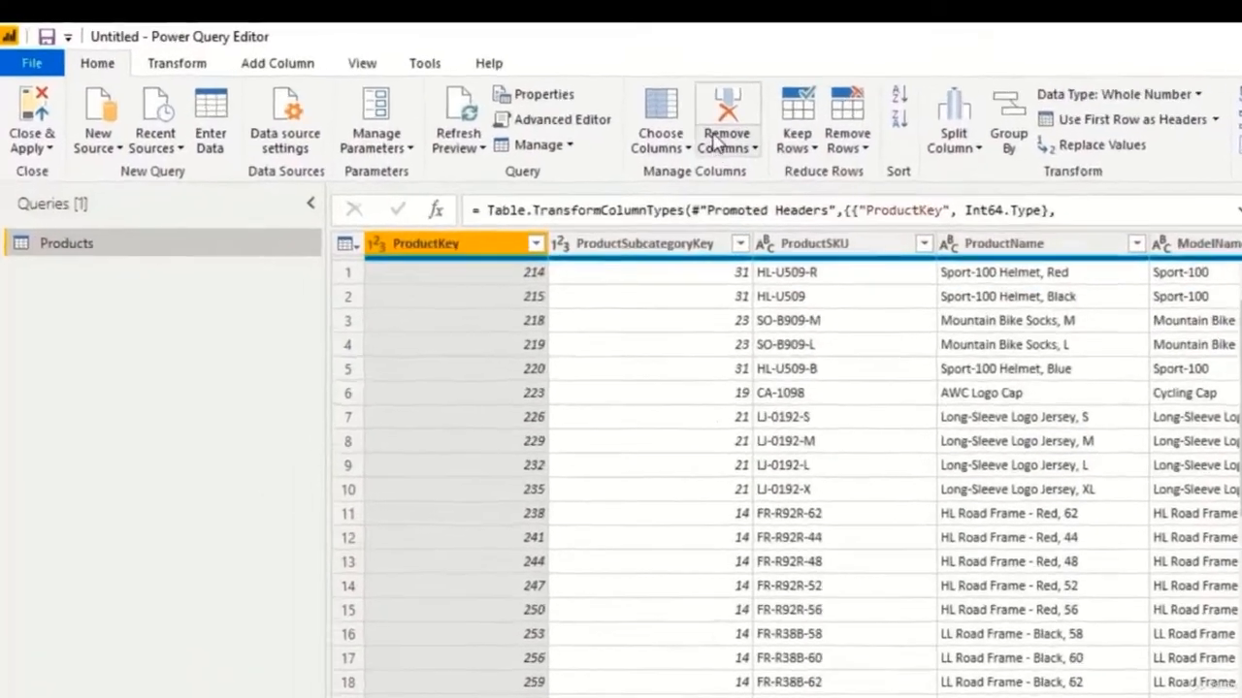
Step: Use Go to Column to jump to the ProductSize column in the Products table
click(687, 147)
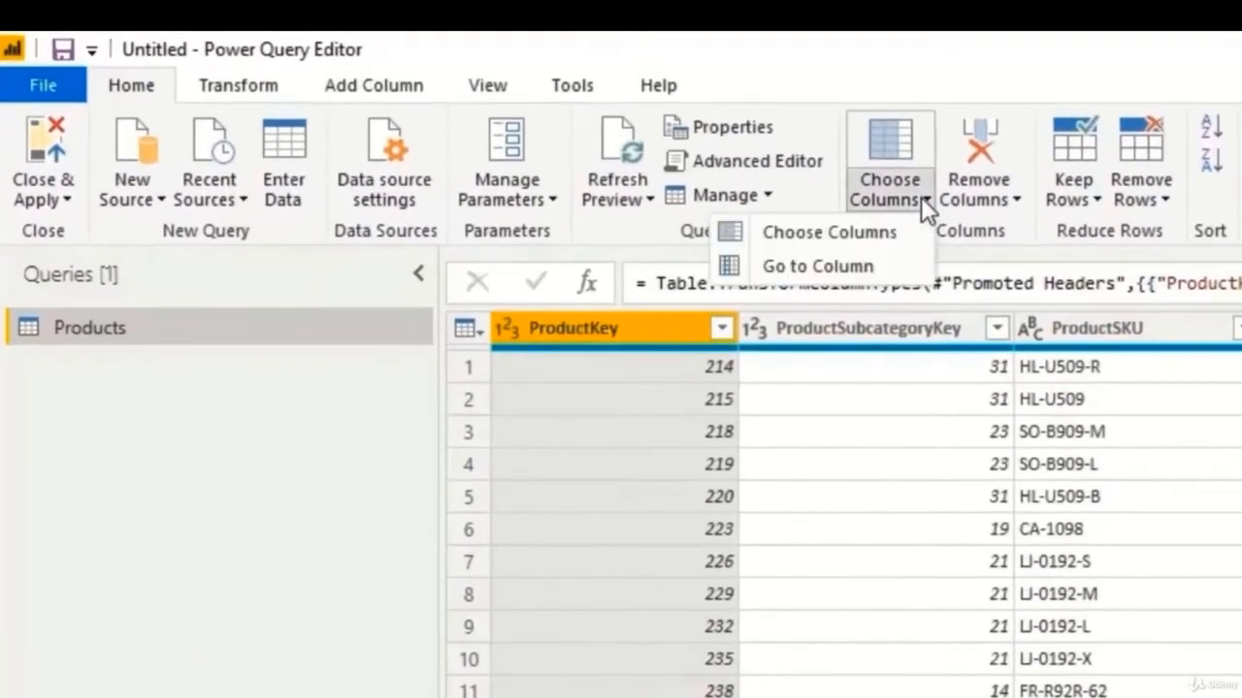
click(886, 264)
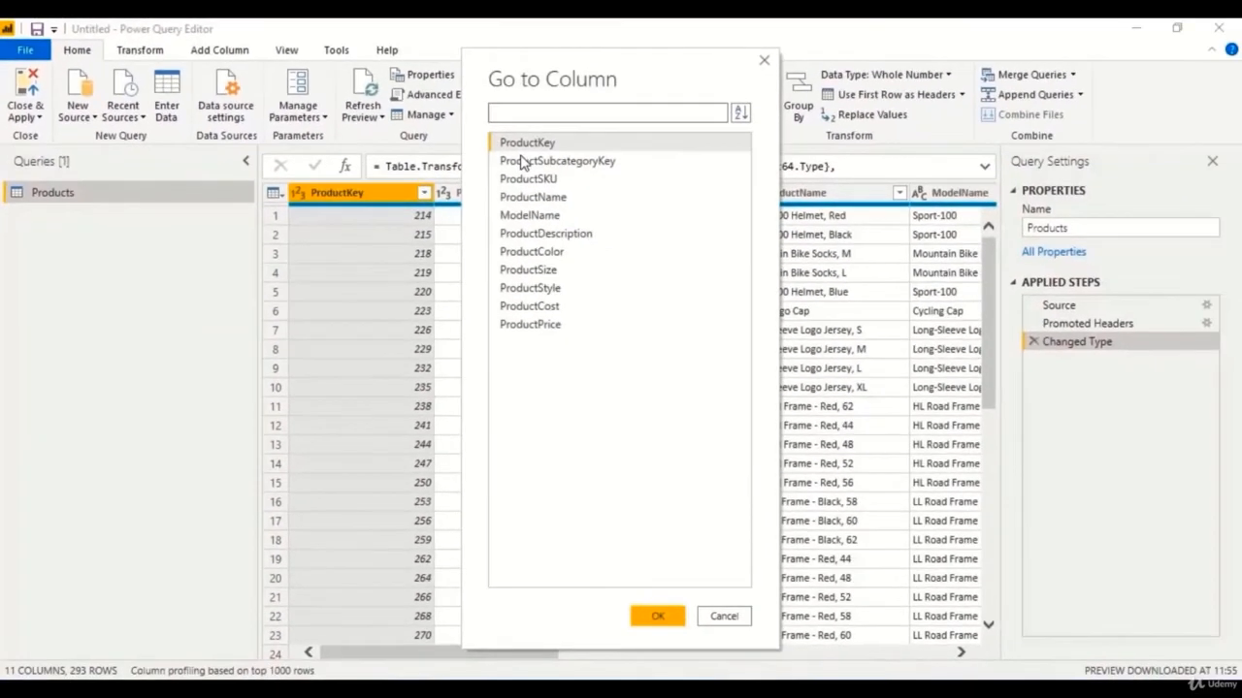
click(549, 256)
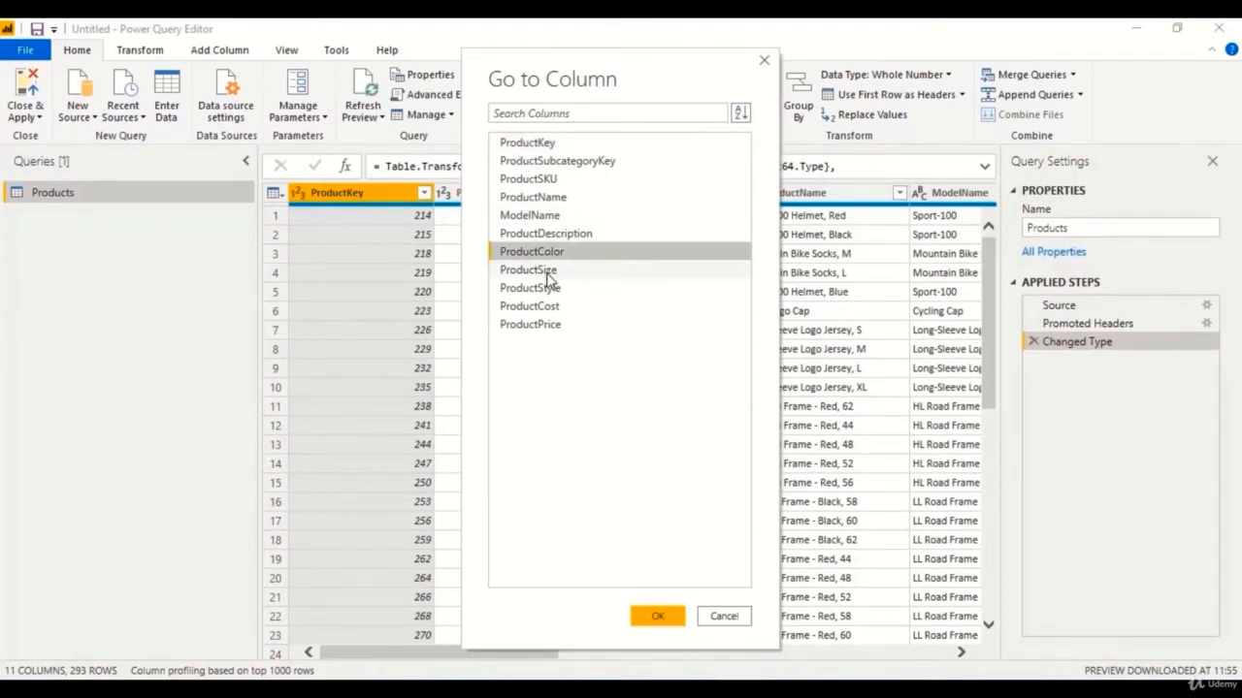
click(547, 273)
click(657, 618)
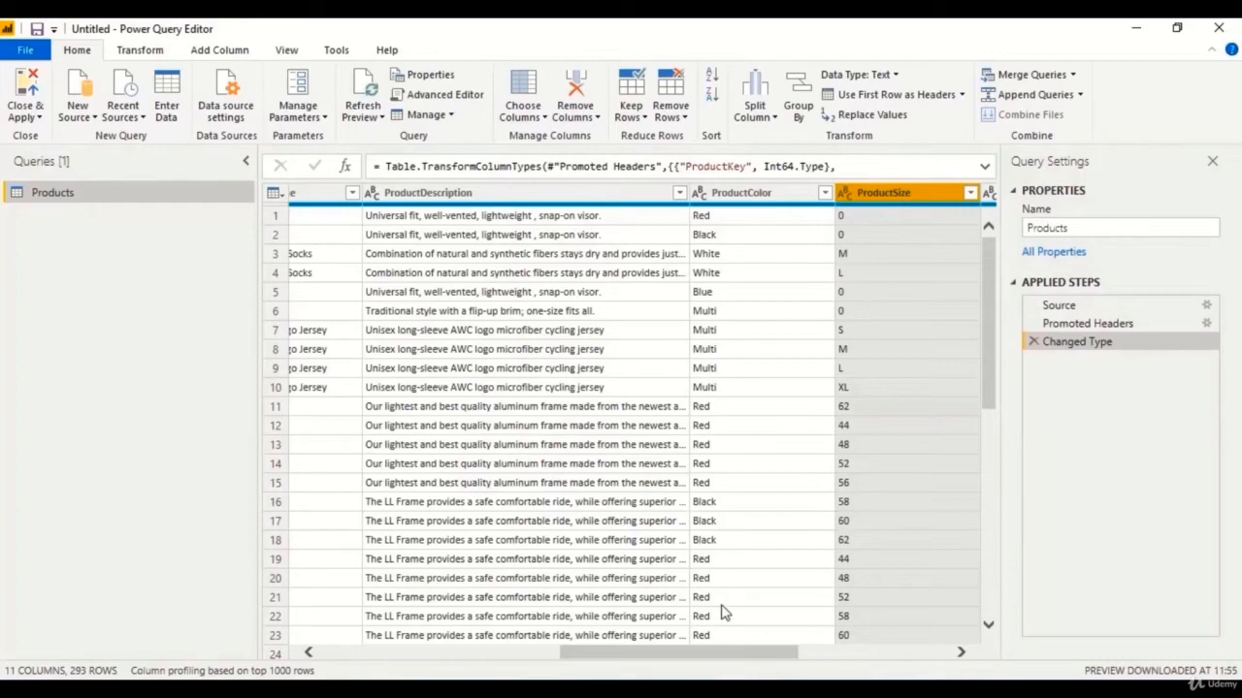
Step: Select the ProductColor column and move the selection back through the columns to ProductKey
click(737, 198)
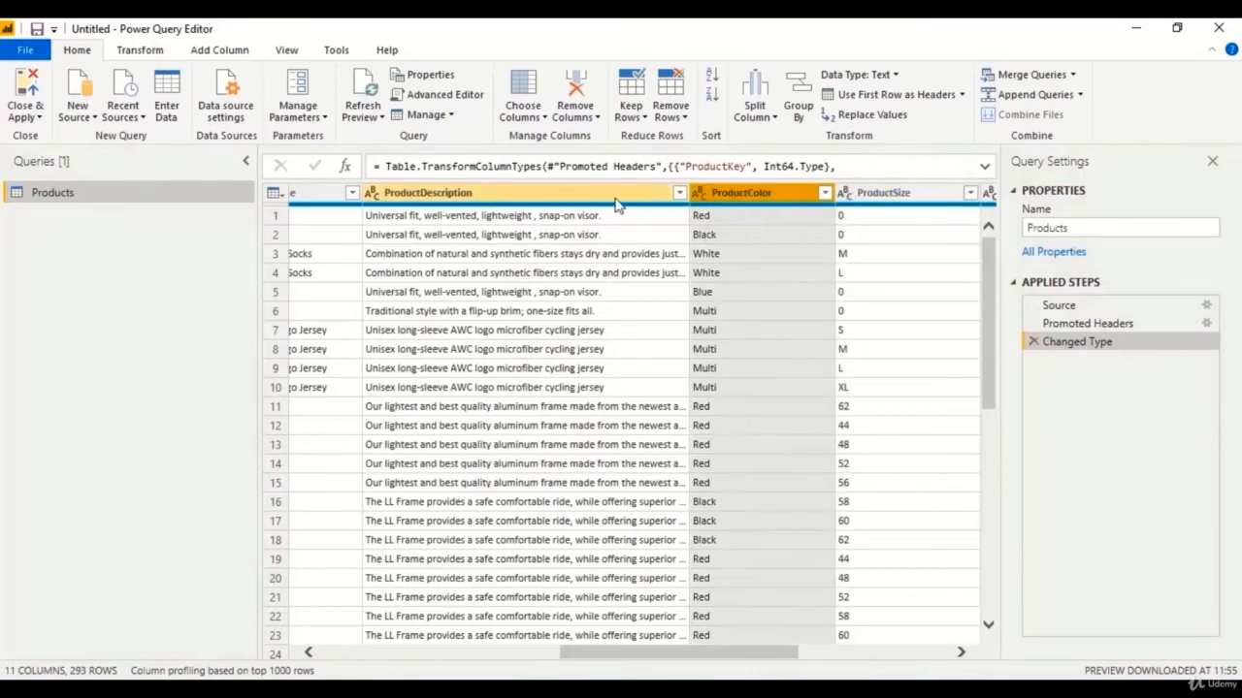
key(Right)
key(Left)
key(Left)
key(Left)
key(Left)
key(Left)
key(Left)
key(Left)
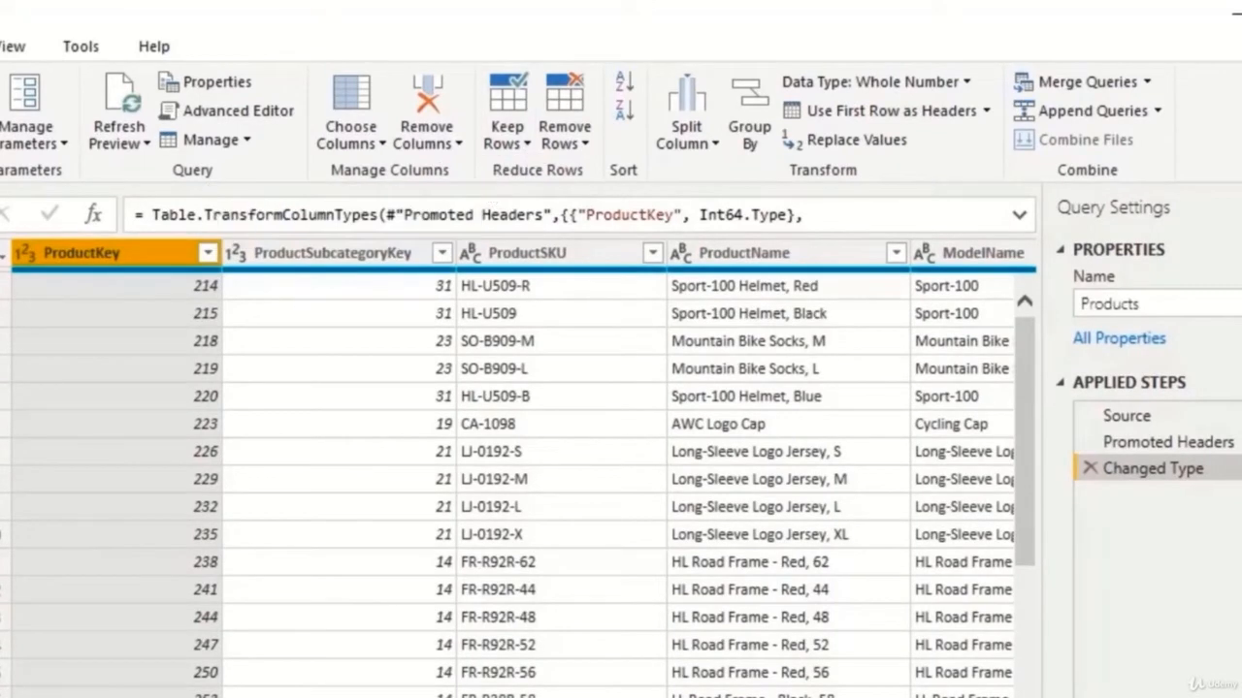
Step: Keep only the top 4 rows of the Products table
click(528, 147)
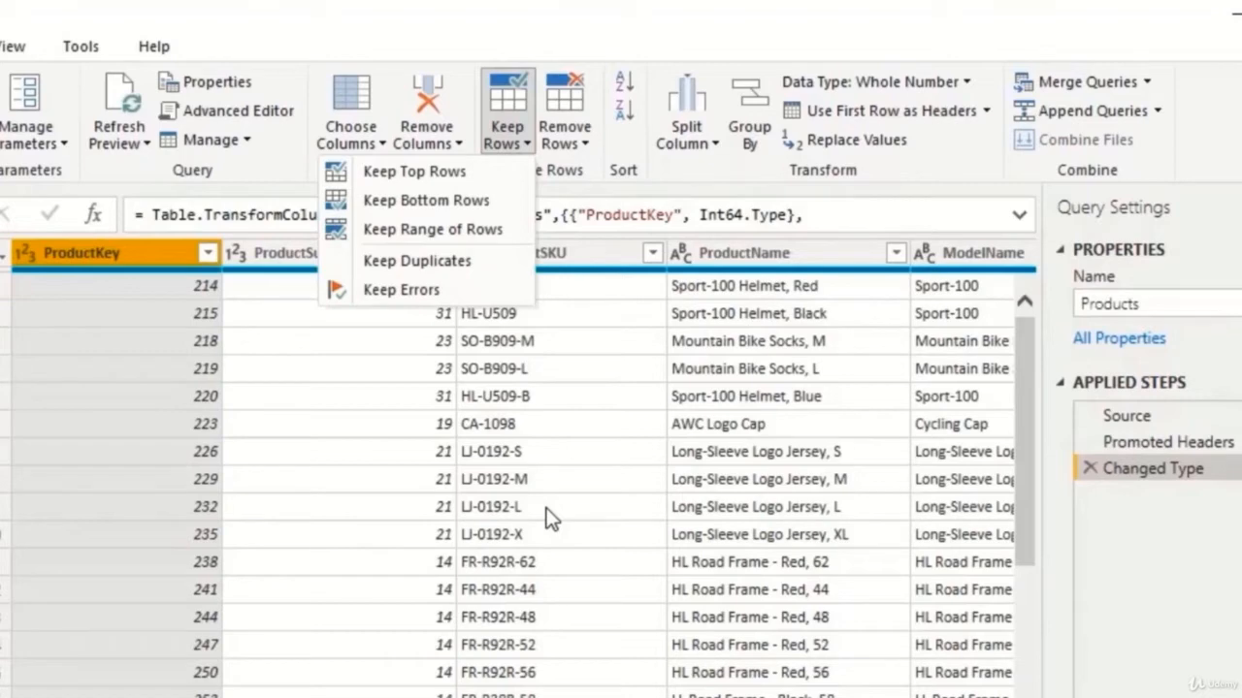
click(463, 178)
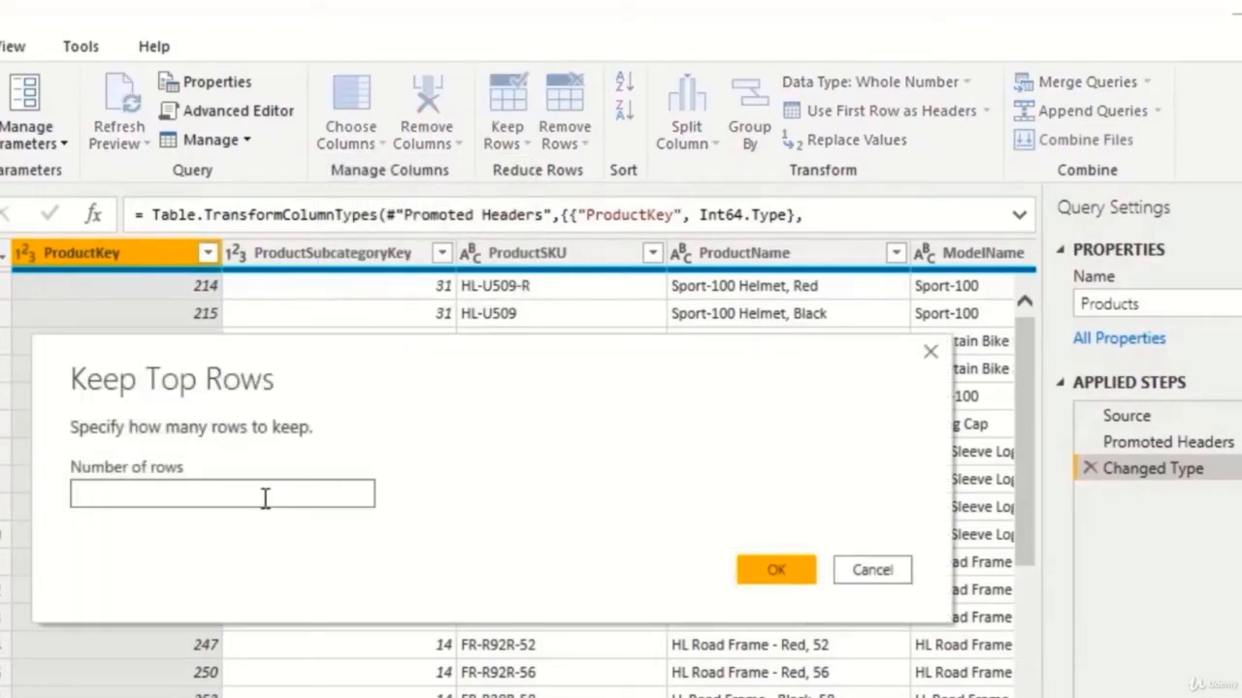
text(4)
click(793, 574)
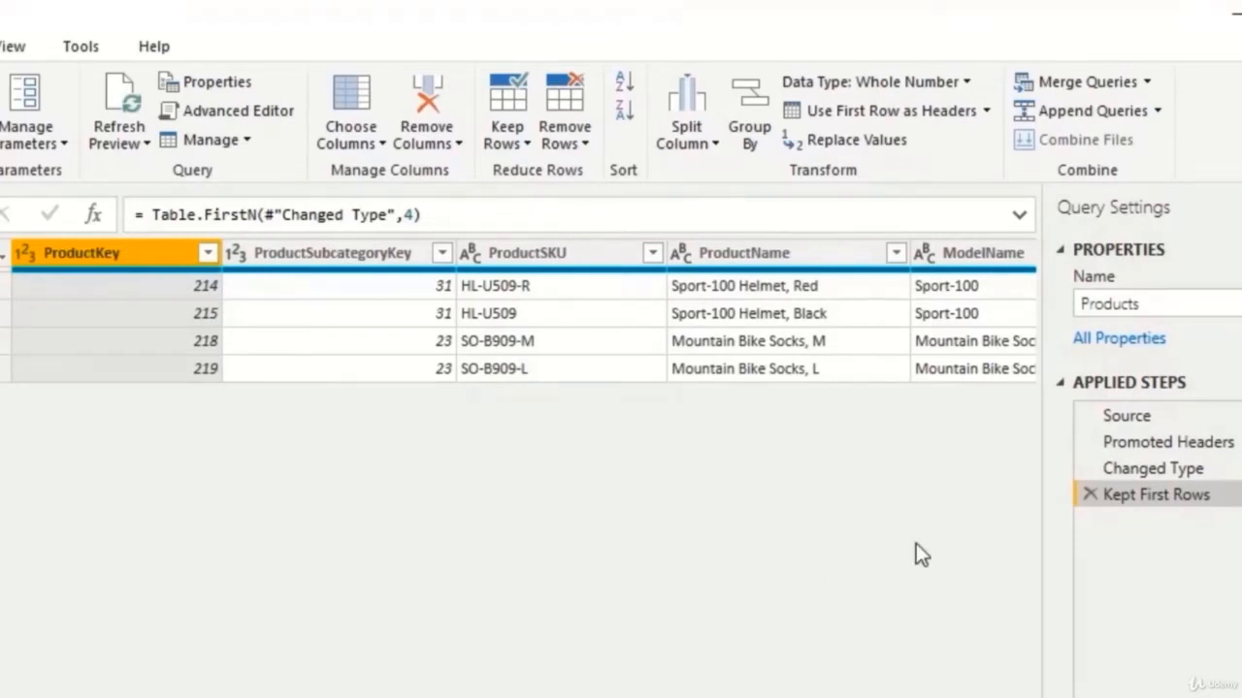
Step: Delete the Kept First Rows step from the applied steps of the Products query
click(1089, 495)
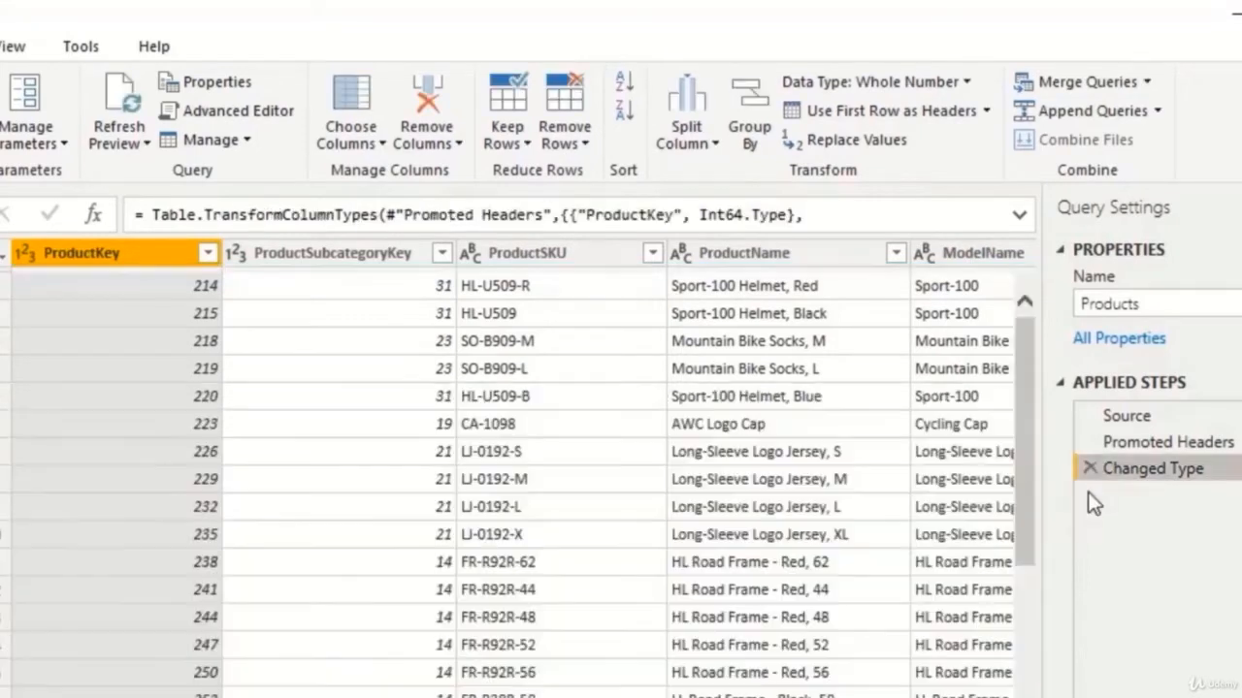
Step: Review the available options for keeping and removing rows of the Products table, including those for duplicates, blank rows and errors
click(530, 138)
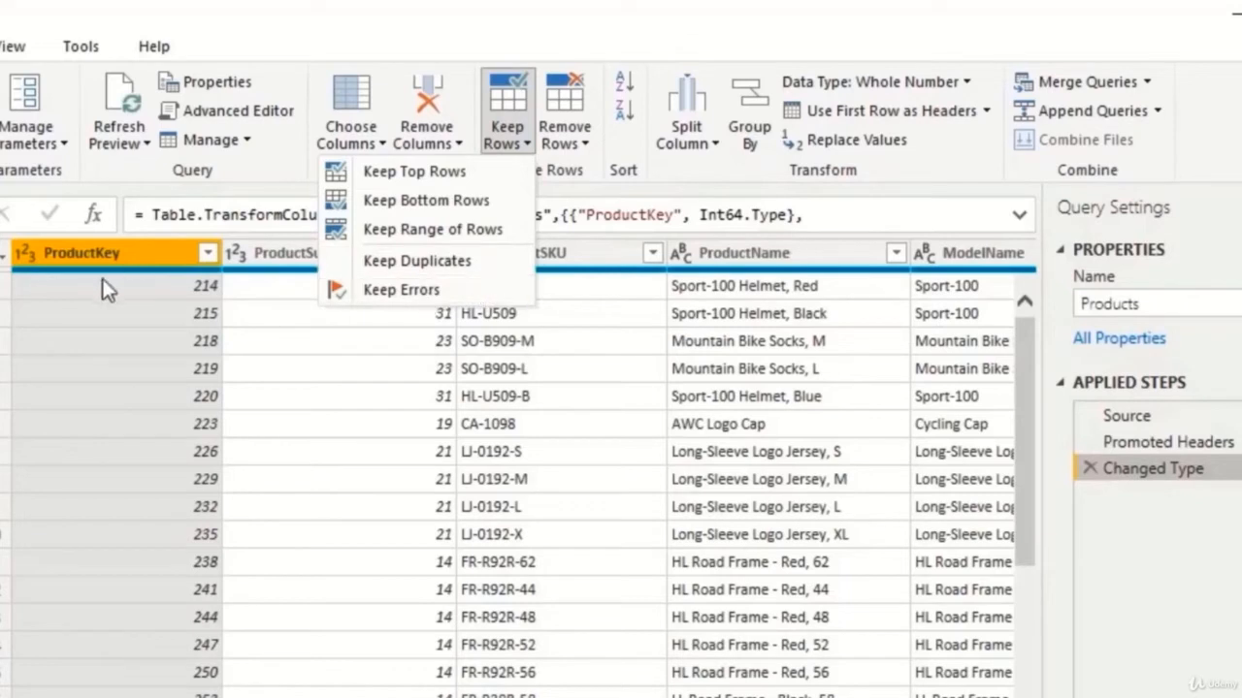
click(1031, 436)
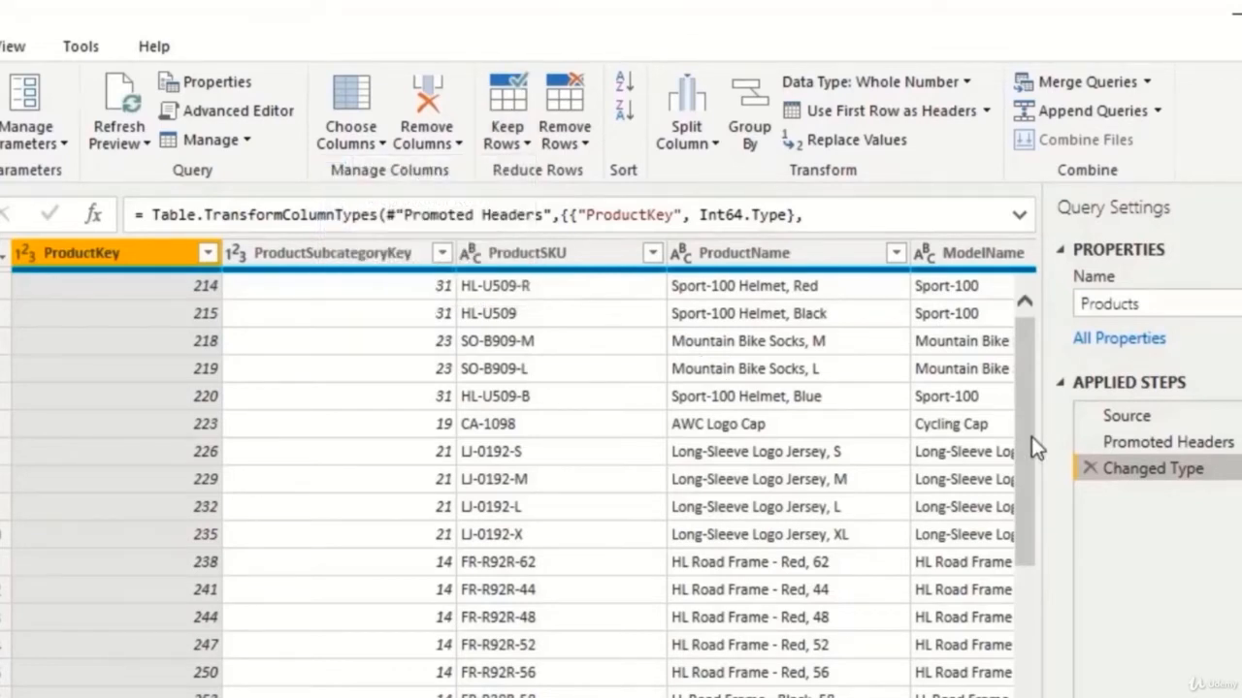
click(514, 144)
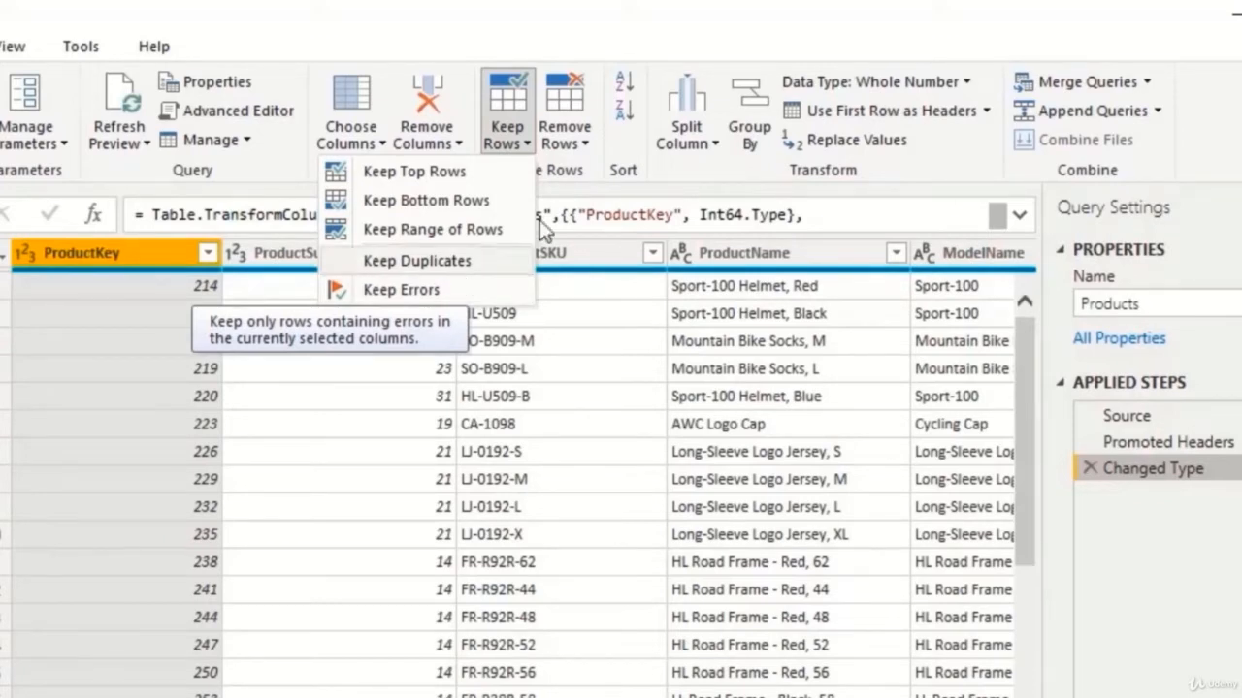
click(525, 148)
click(576, 146)
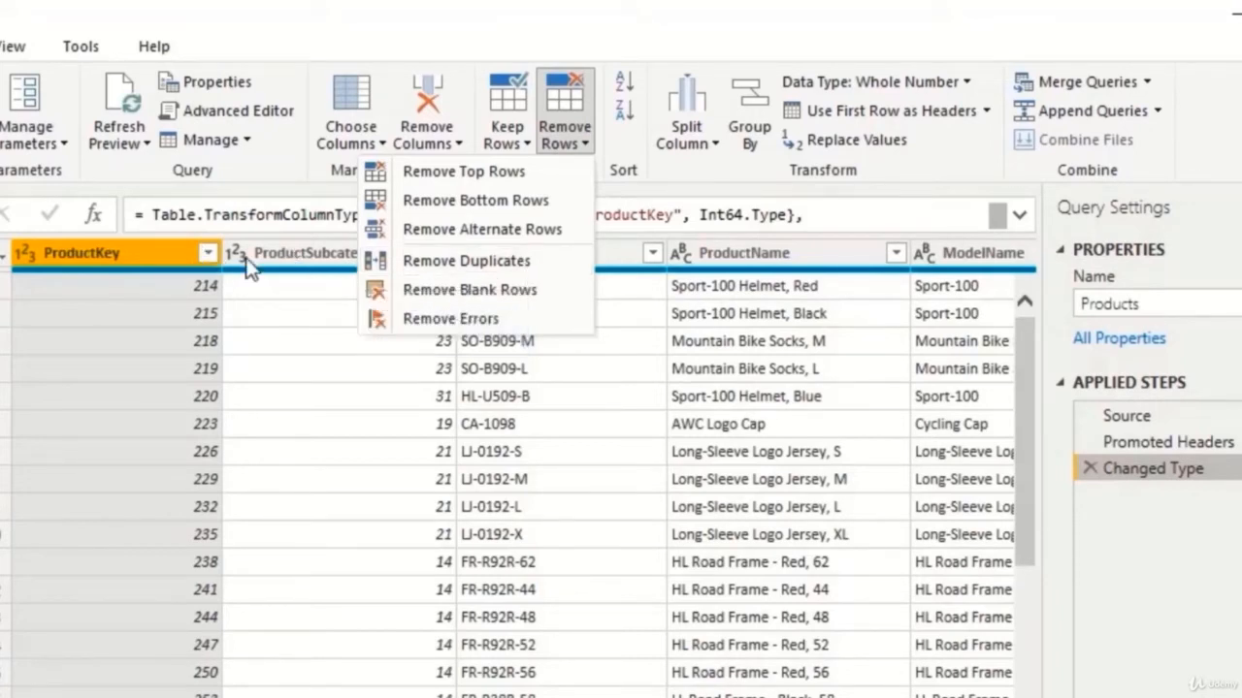
click(282, 249)
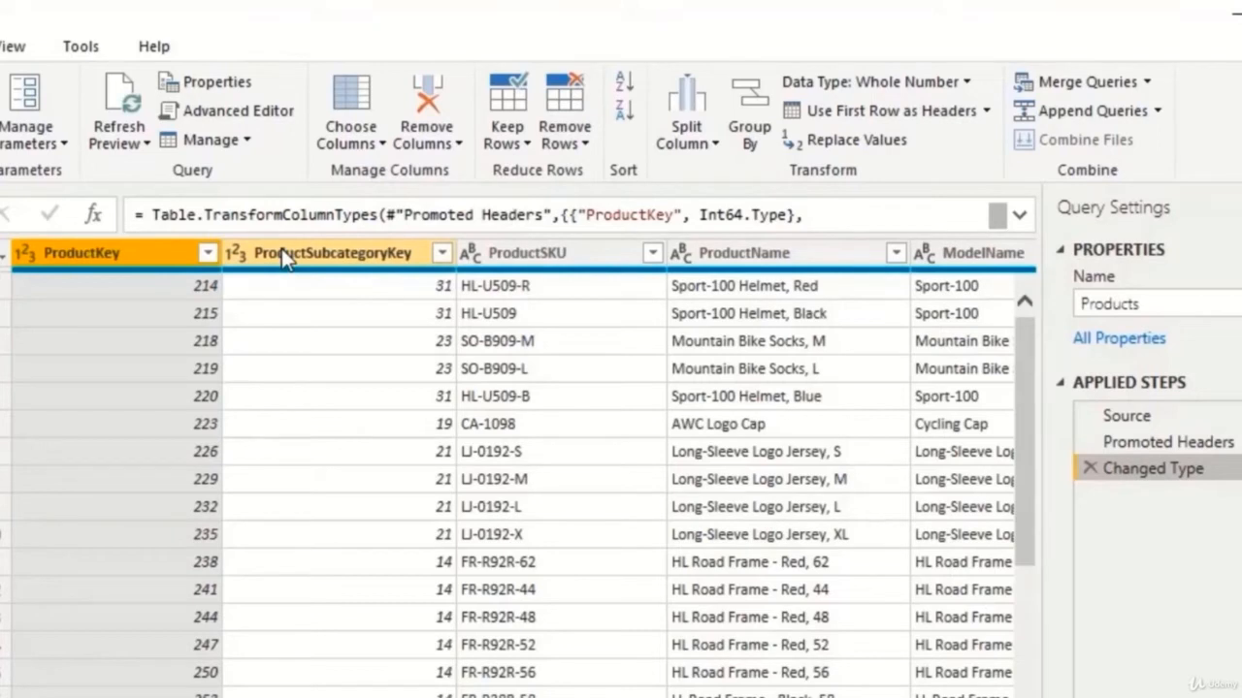
click(571, 144)
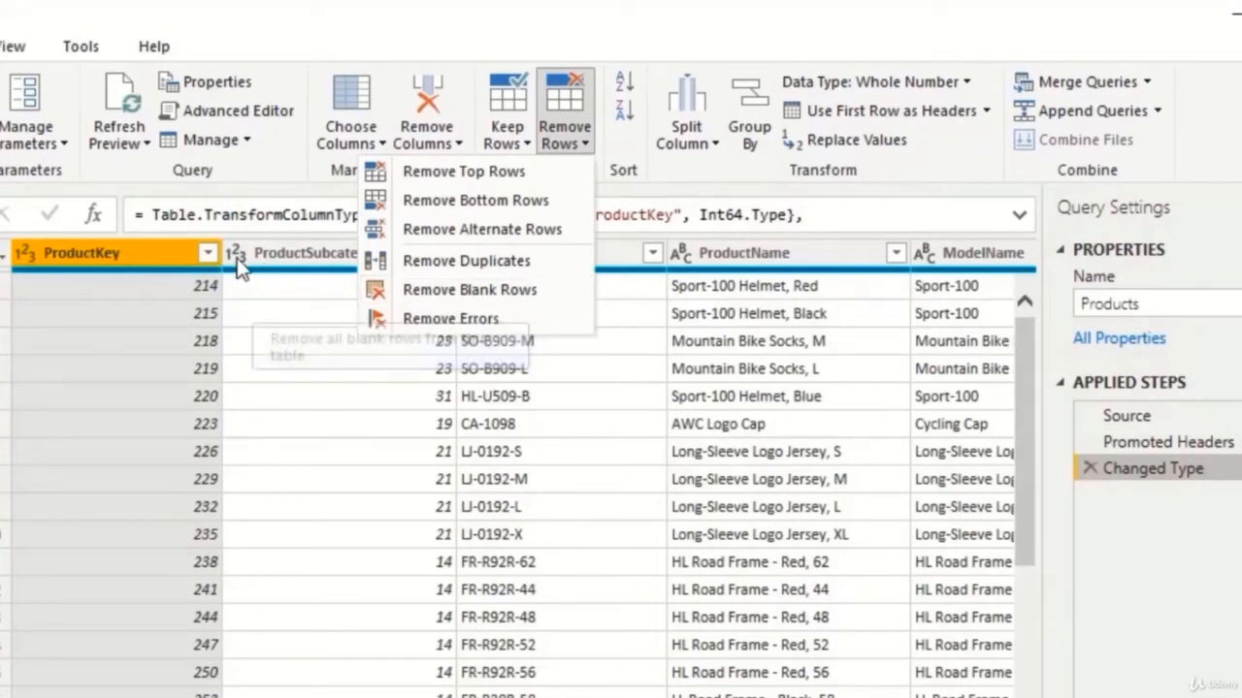
click(140, 257)
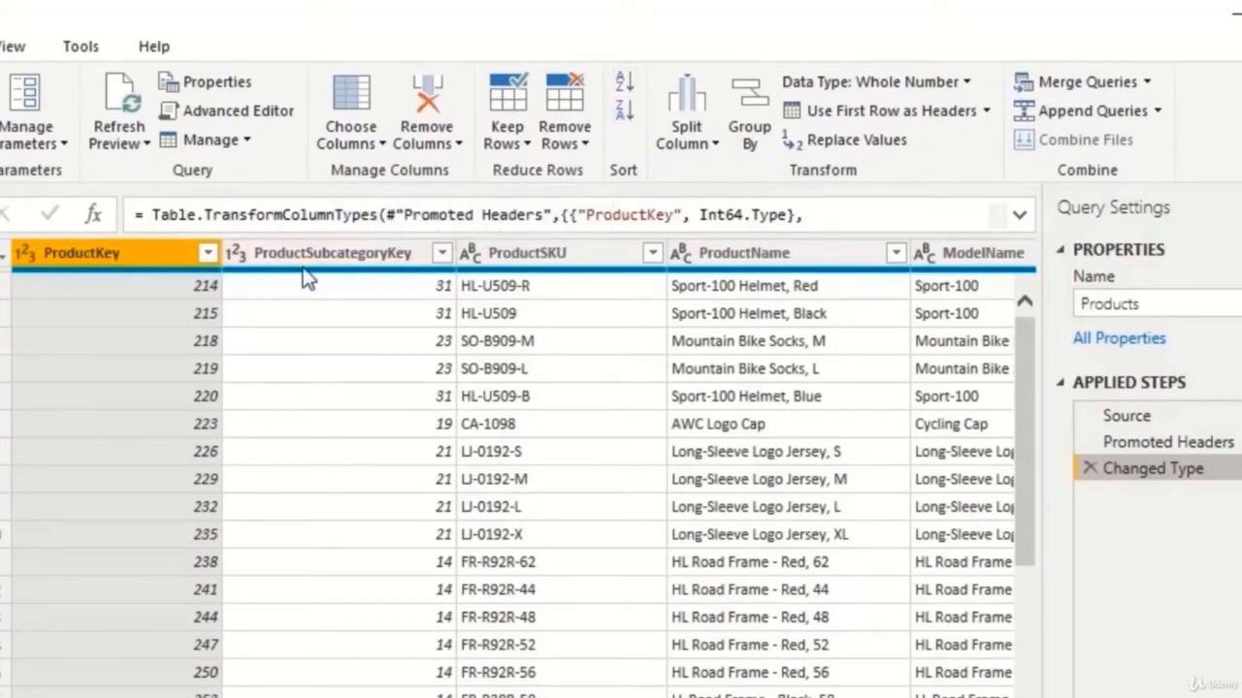
Step: Select the ProductSubcategoryKey column, return to the ProductKey column and examine the commands offered for it
ctrl+click(345, 256)
click(349, 255)
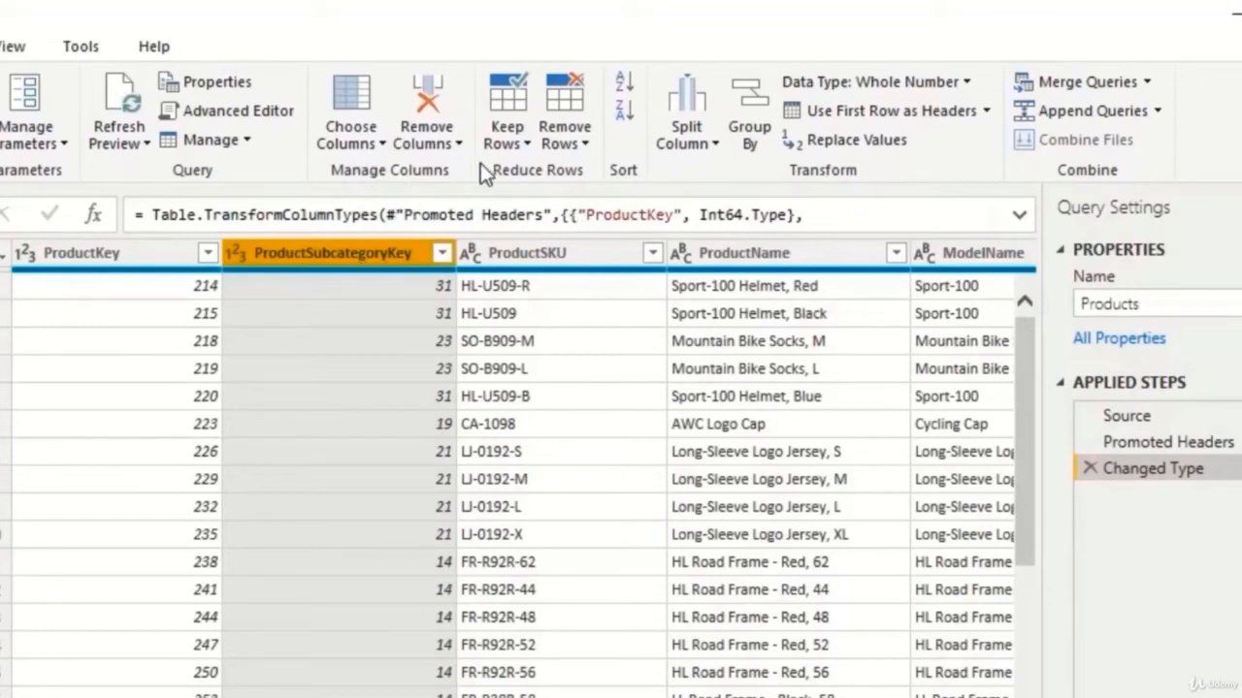
click(123, 253)
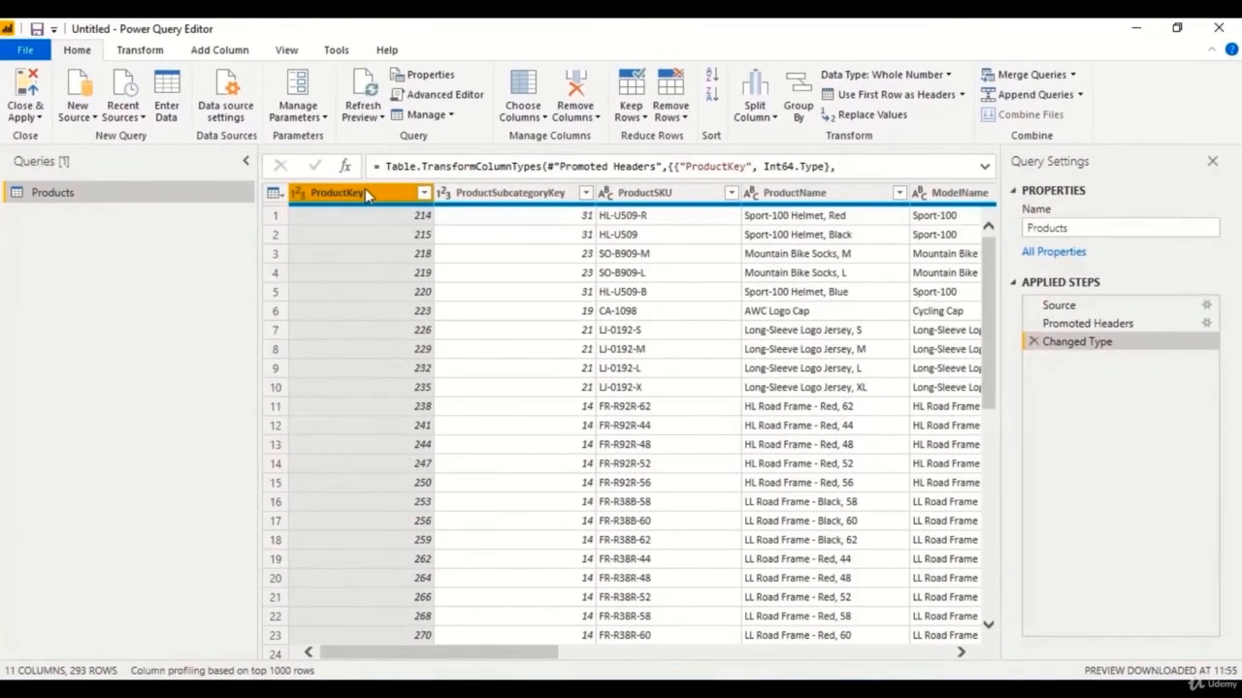
right_click(369, 195)
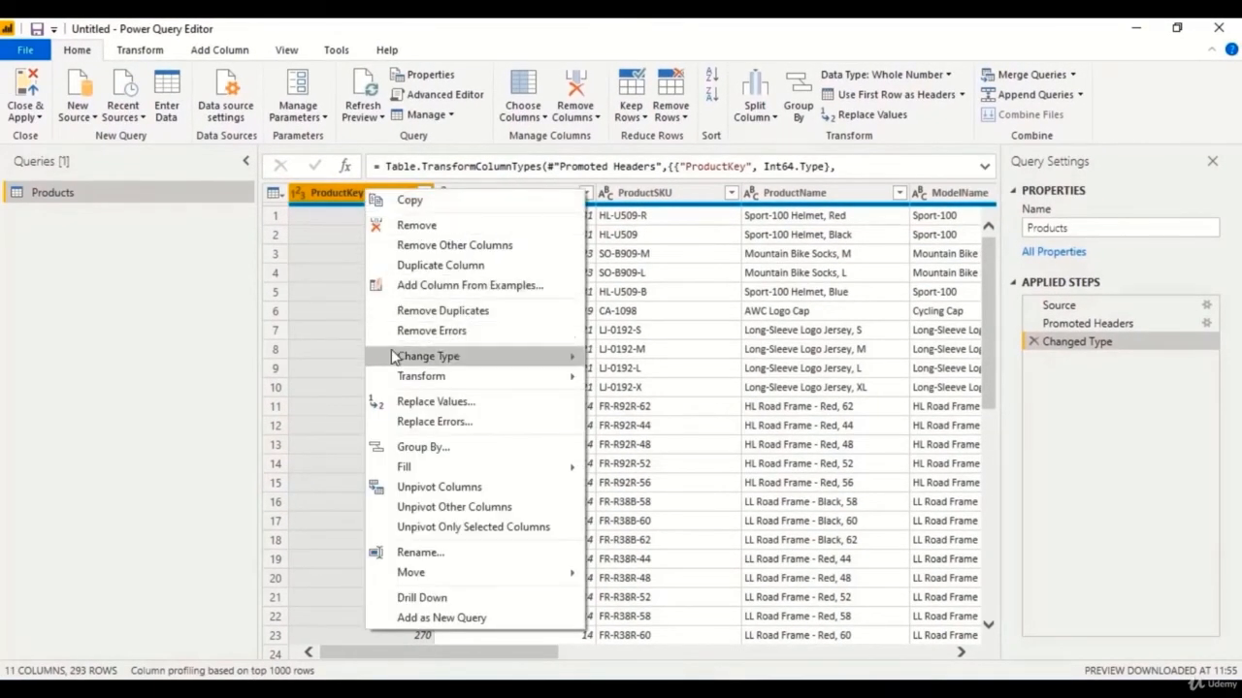
mouse_move(396, 377)
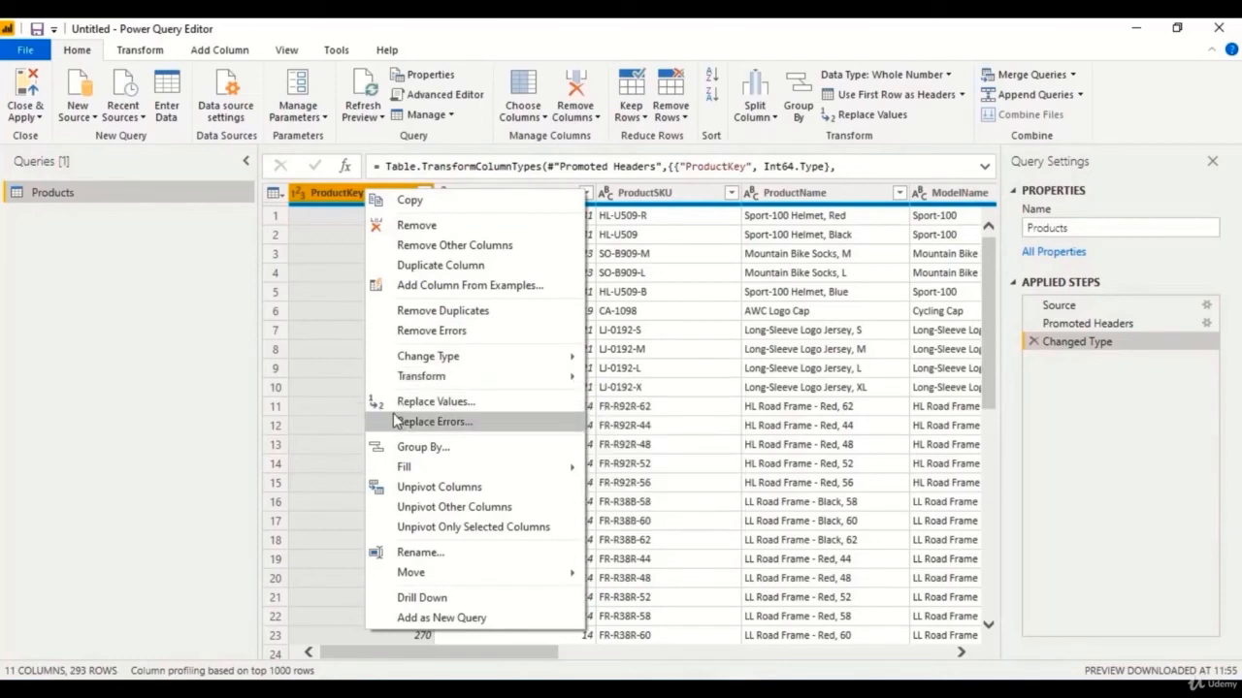
click(337, 208)
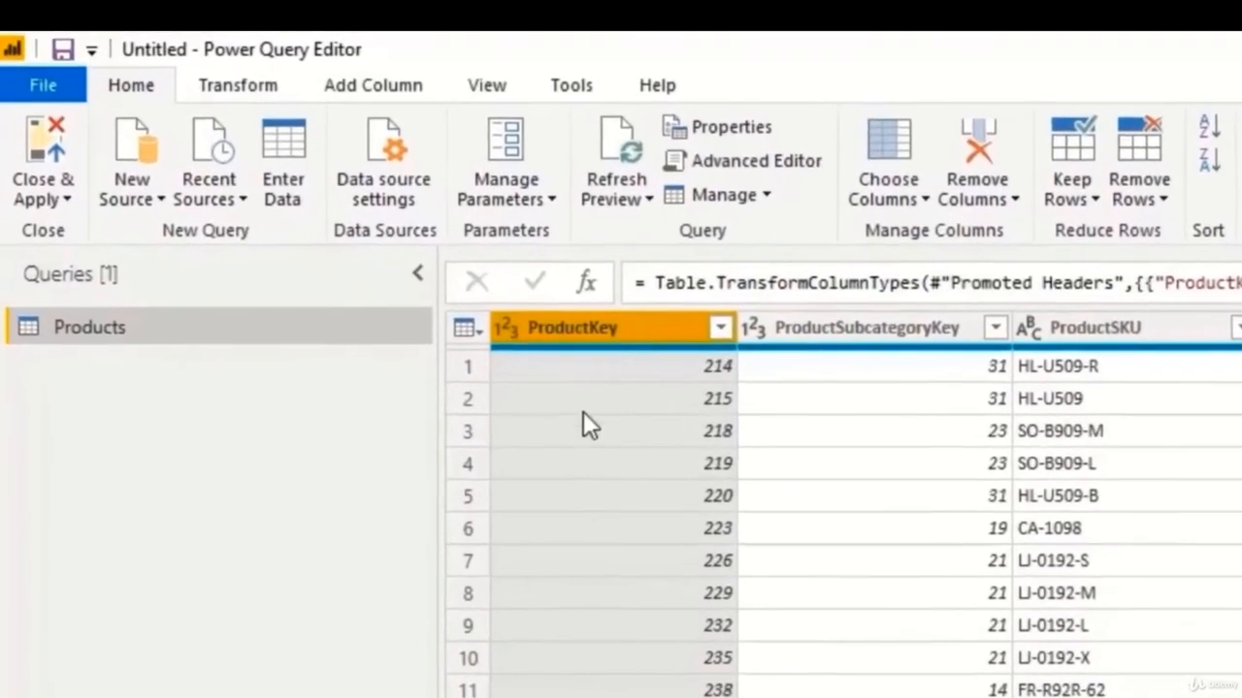
Step: Close the query editor while applying the Products query, and collapse the Products table's field list in Power BI Desktop
click(69, 201)
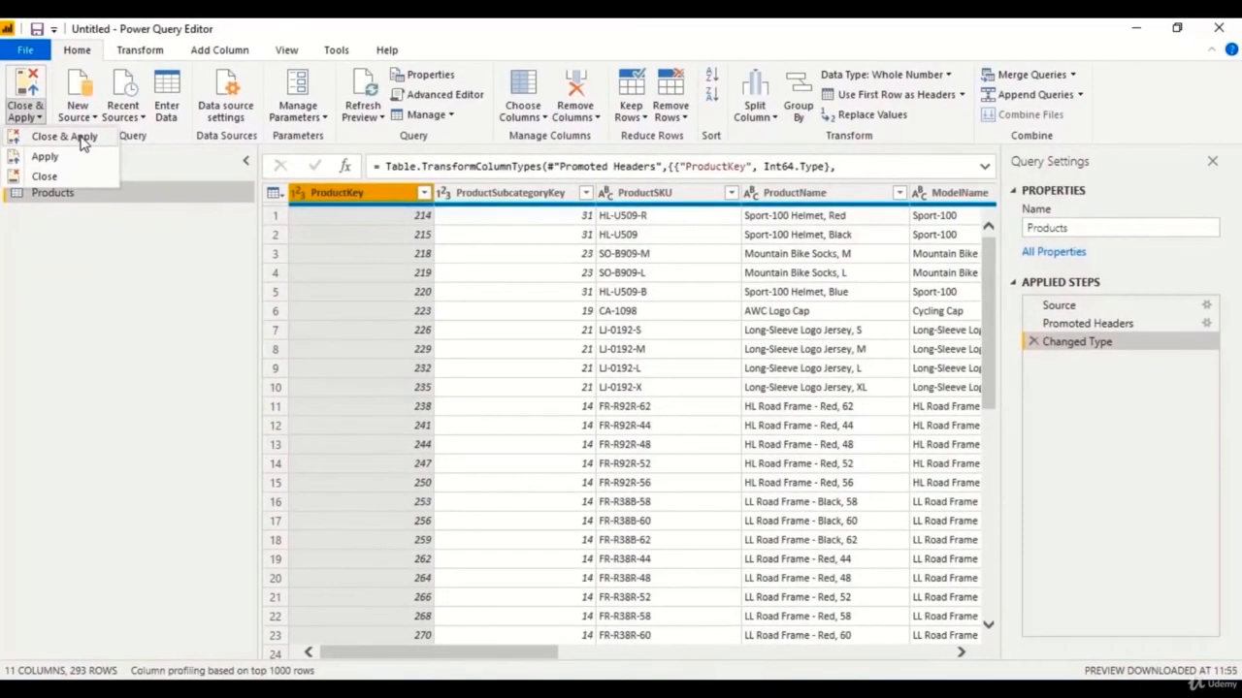
click(81, 140)
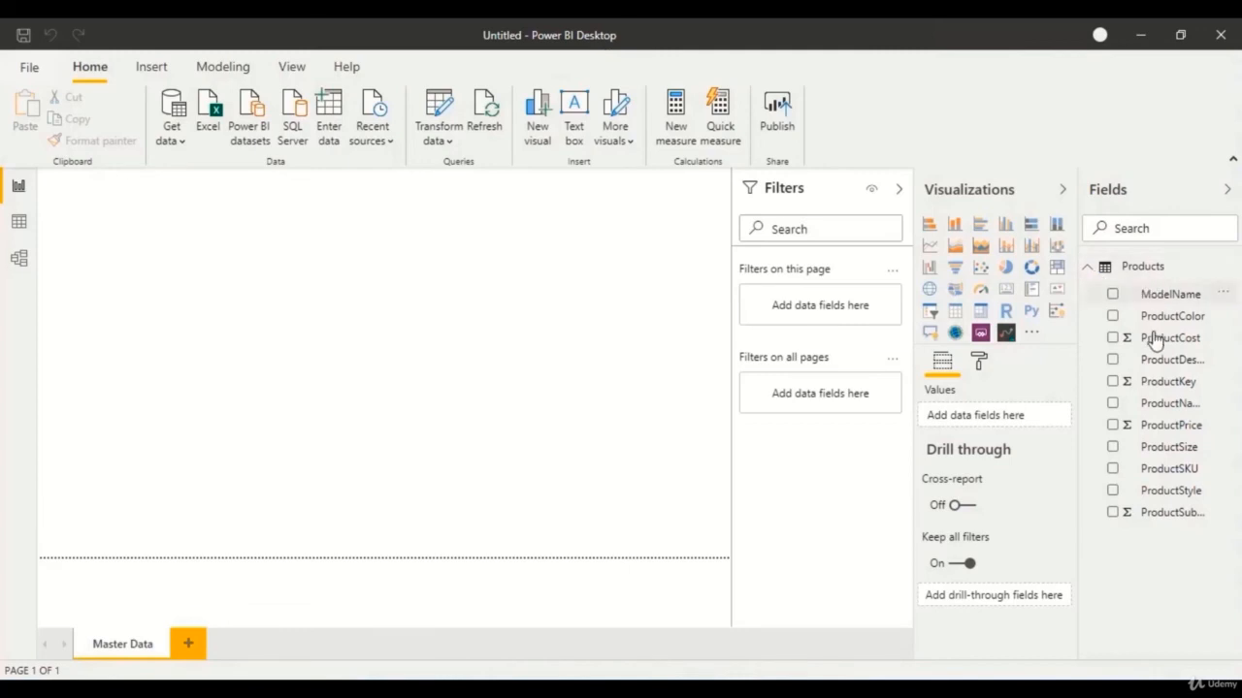
click(1092, 272)
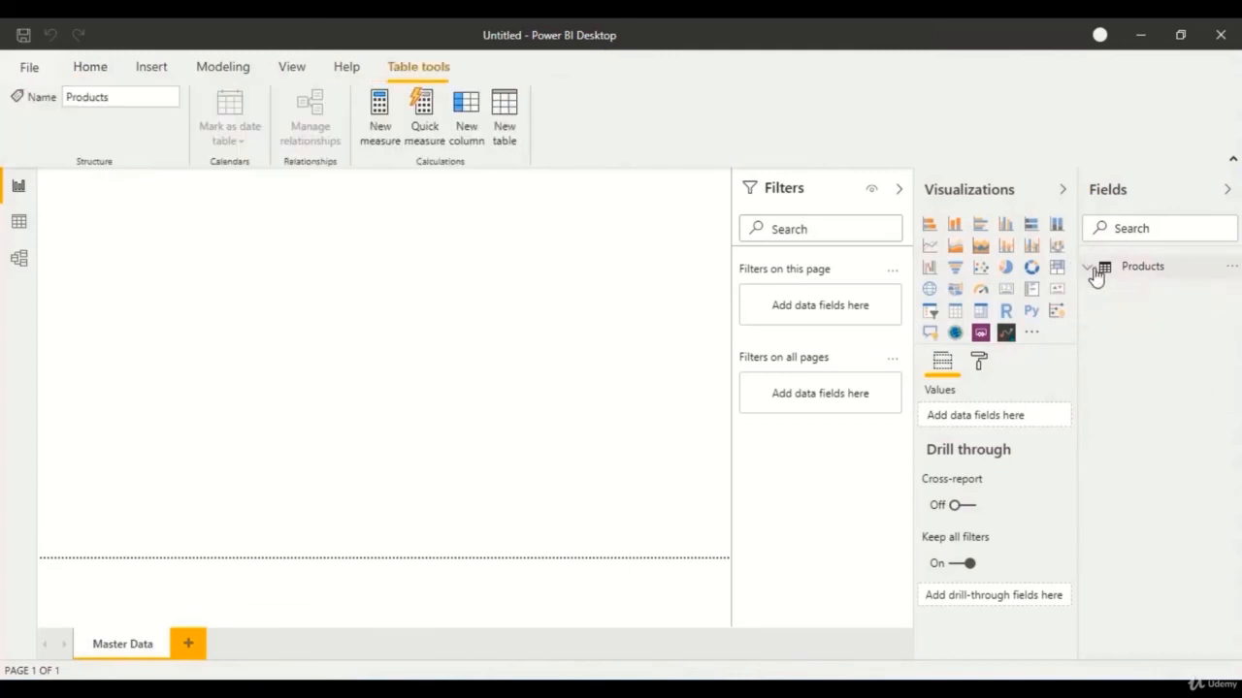
Step: Import the Customers CSV file from the PowerBI- Training Contents folder as a Text/CSV source and open it for transformation
click(107, 70)
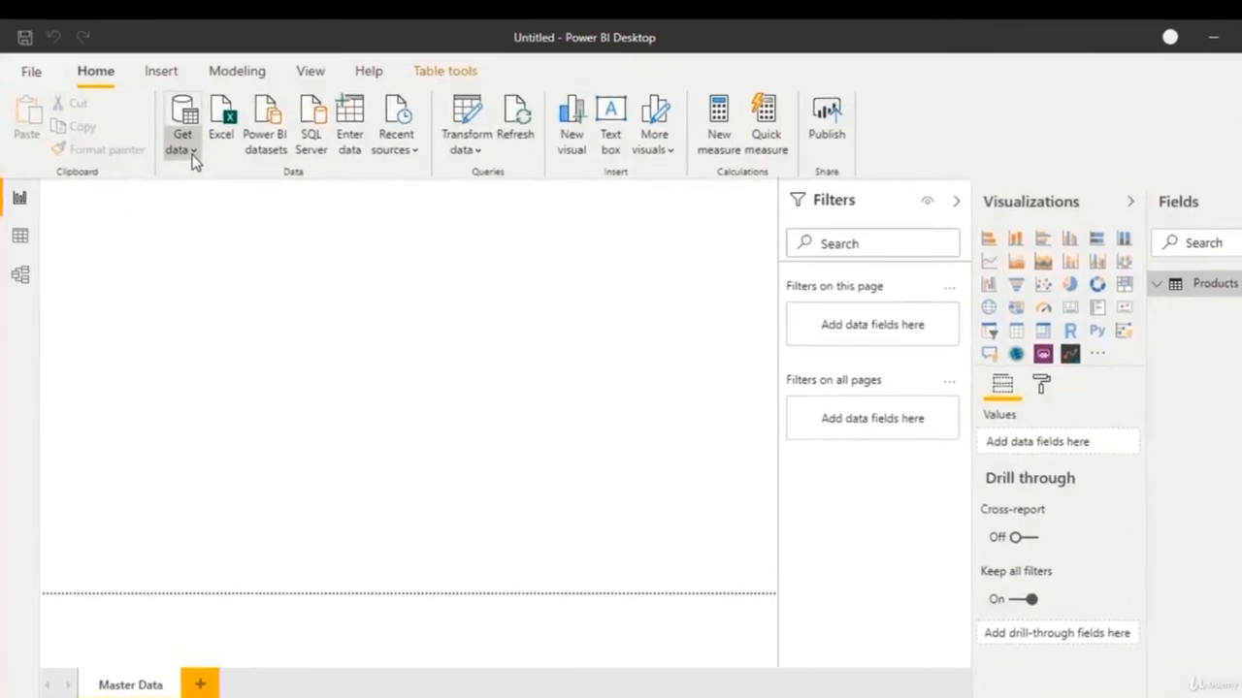
click(193, 160)
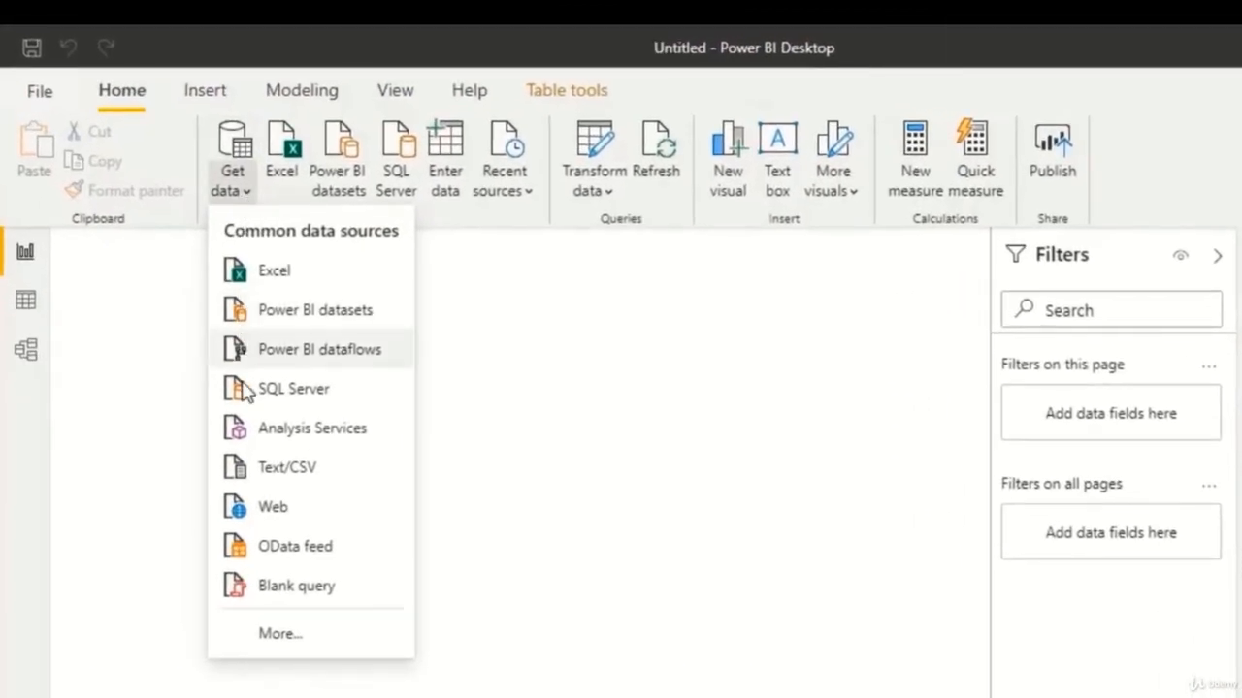
click(278, 476)
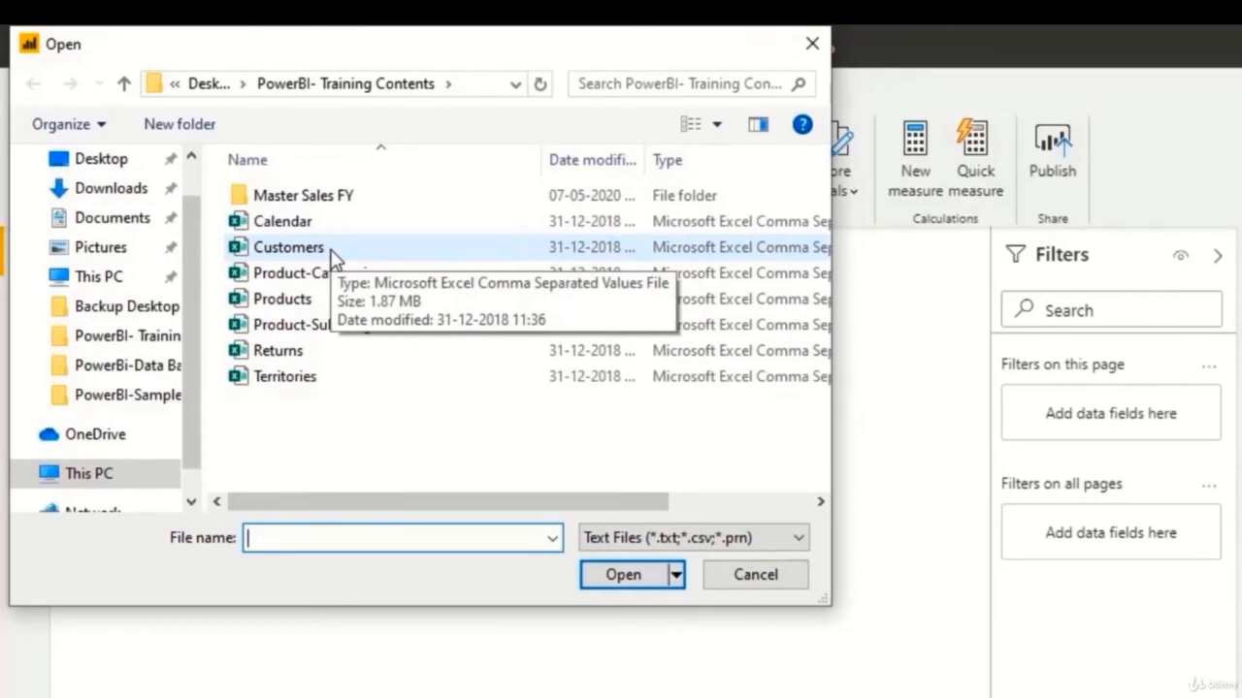
click(331, 255)
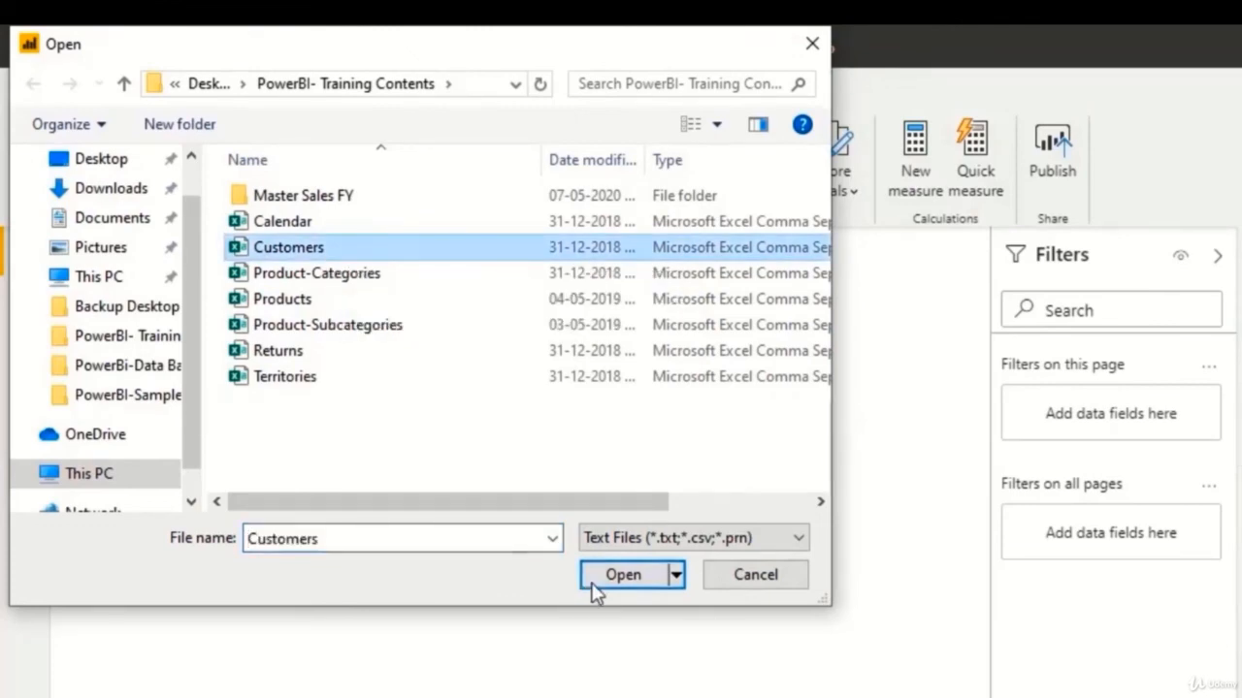
click(621, 578)
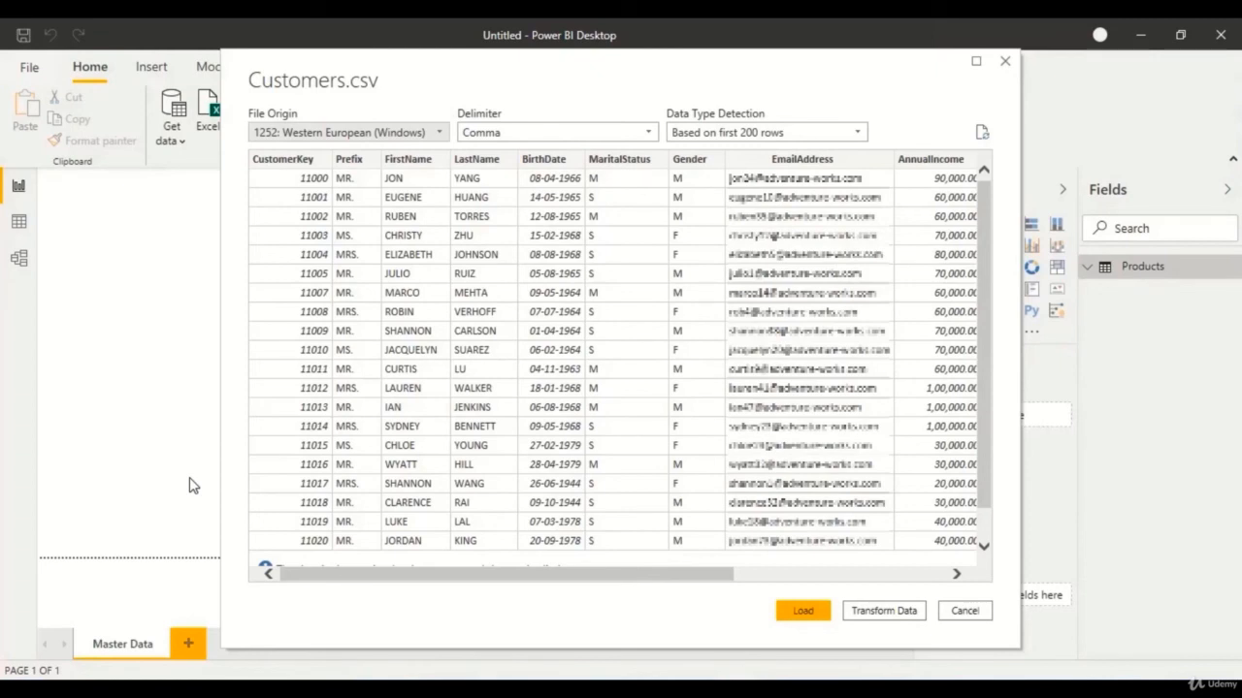
click(882, 611)
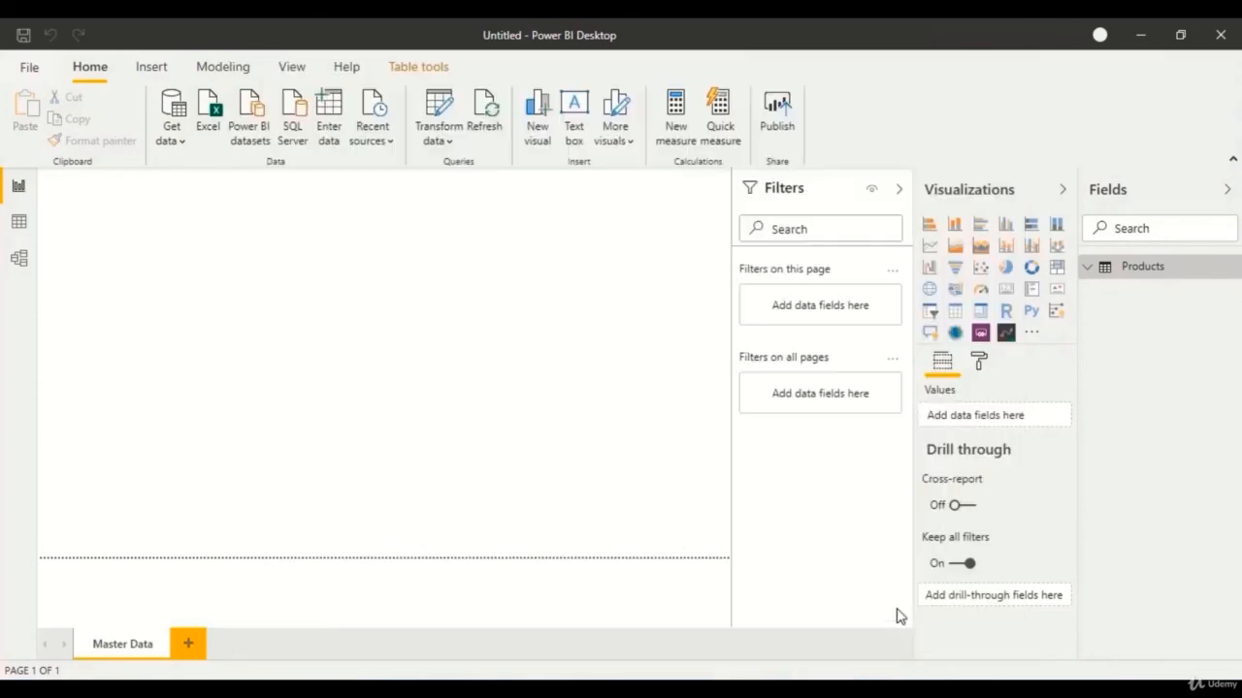